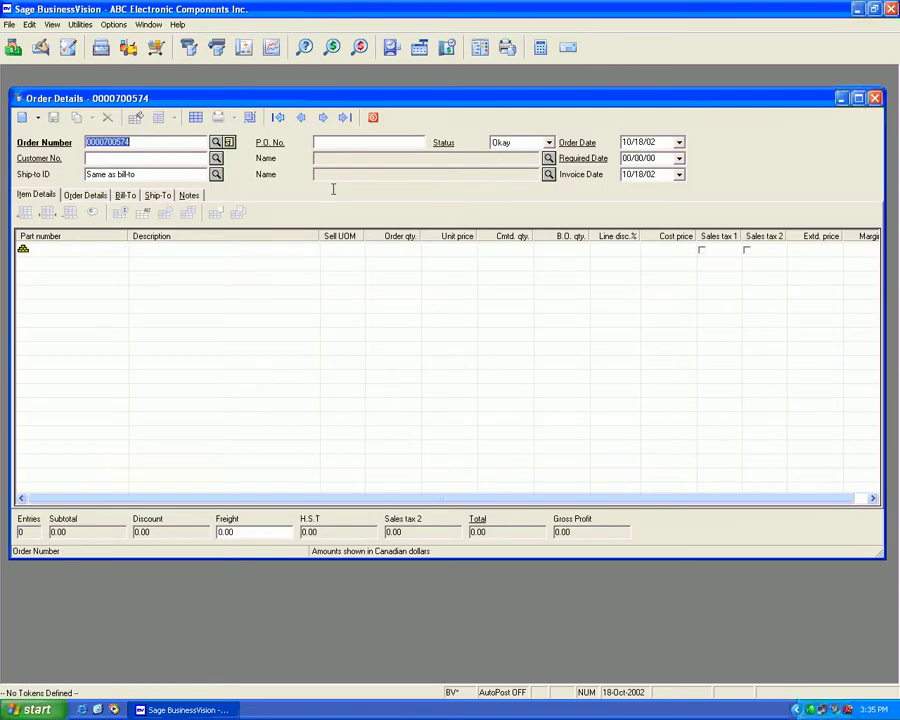
click(323, 117)
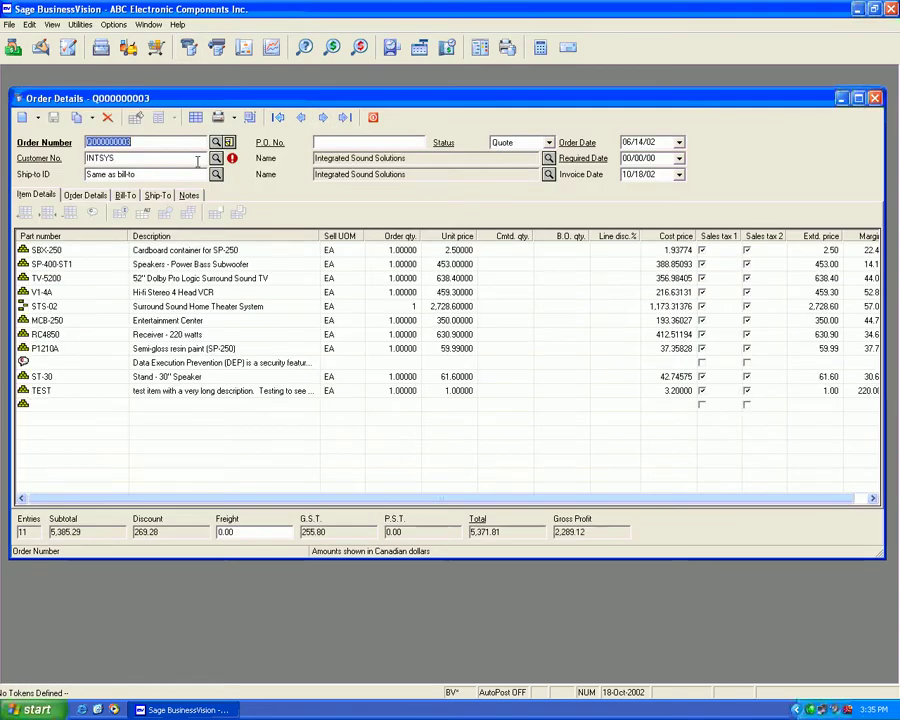
click(279, 119)
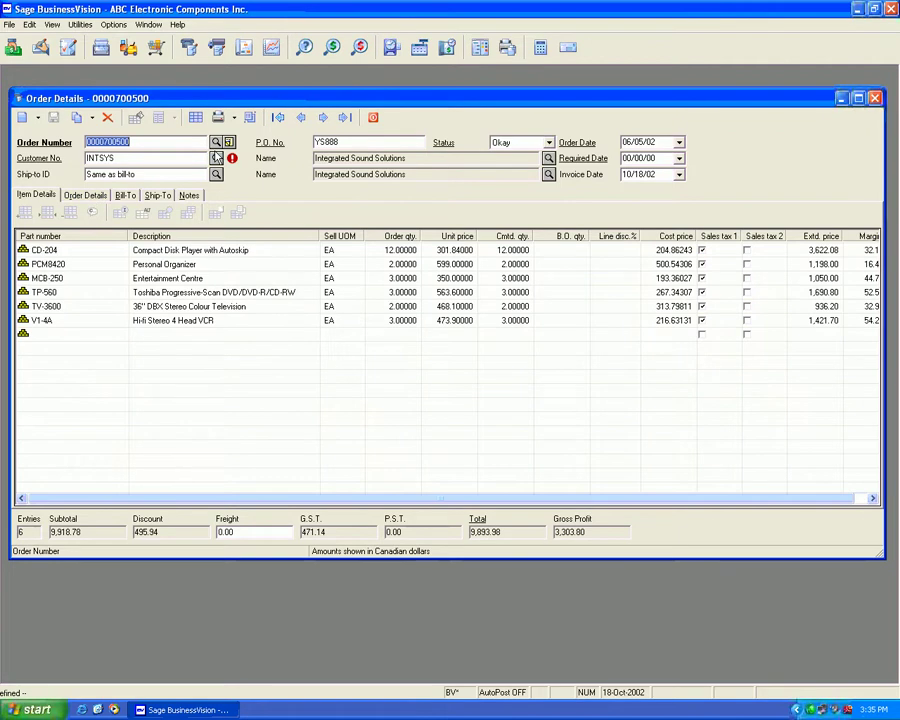
key(F2)
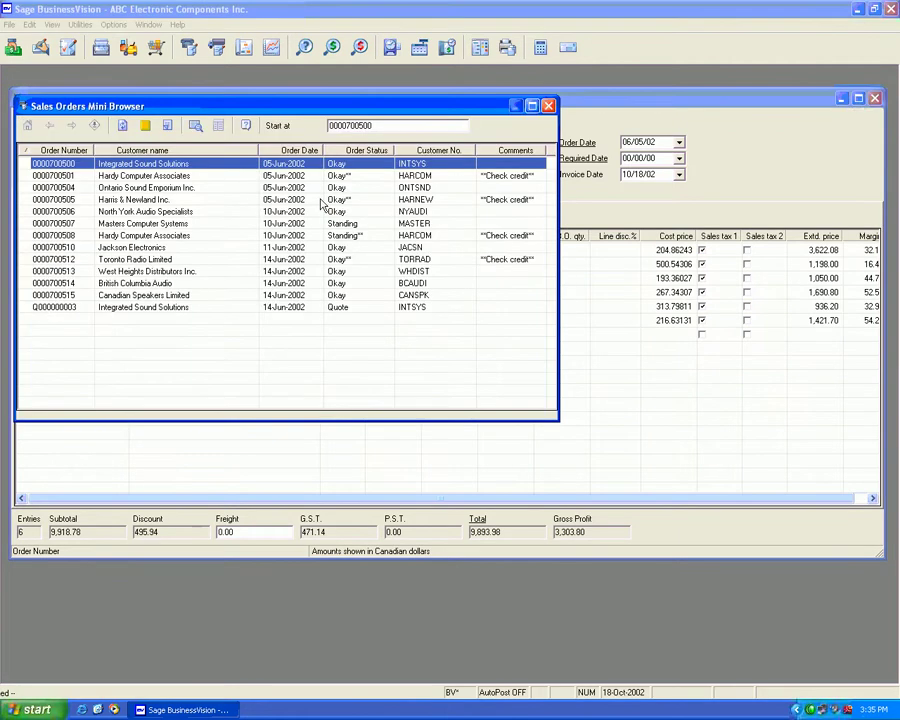
double_click(145, 187)
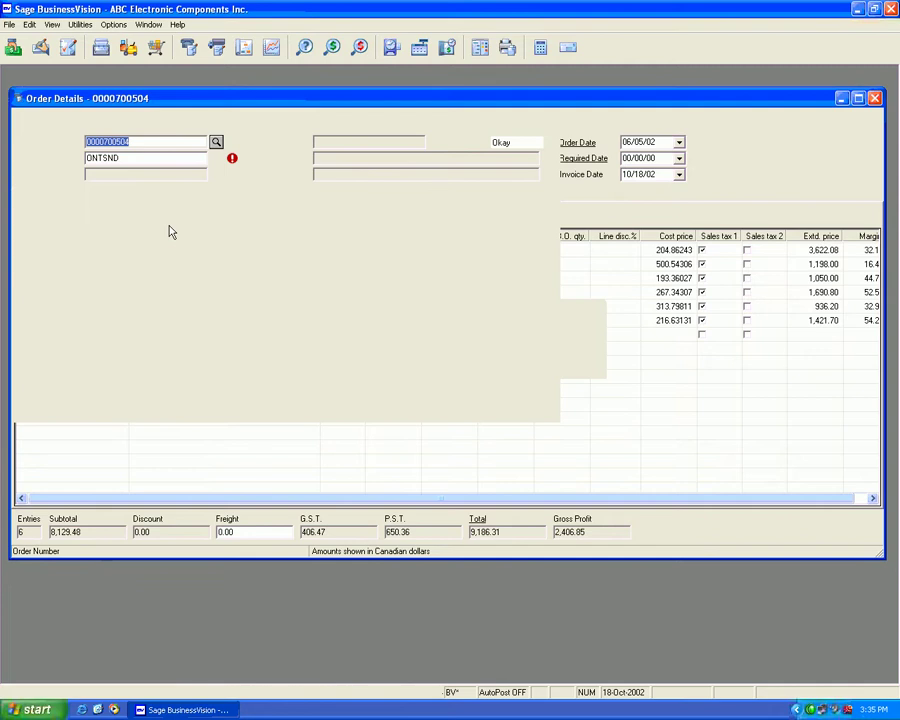
click(157, 195)
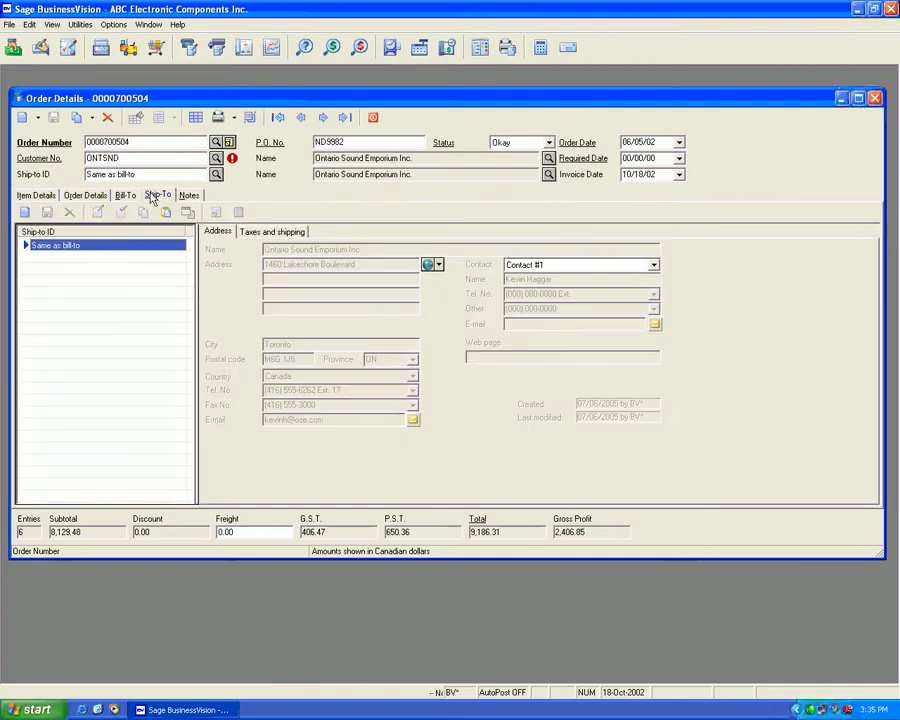
click(270, 231)
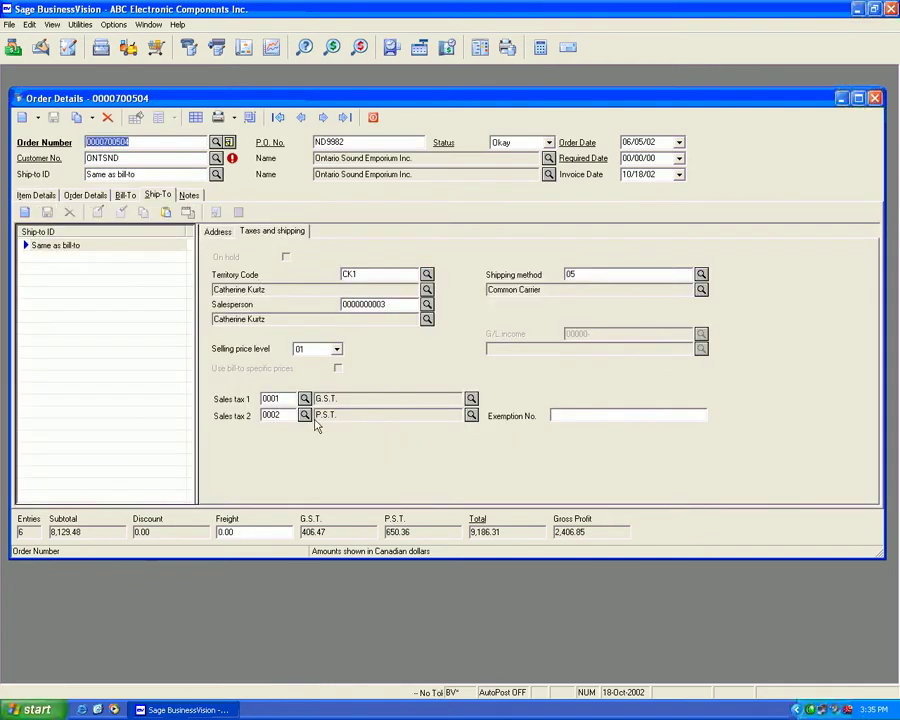
click(215, 232)
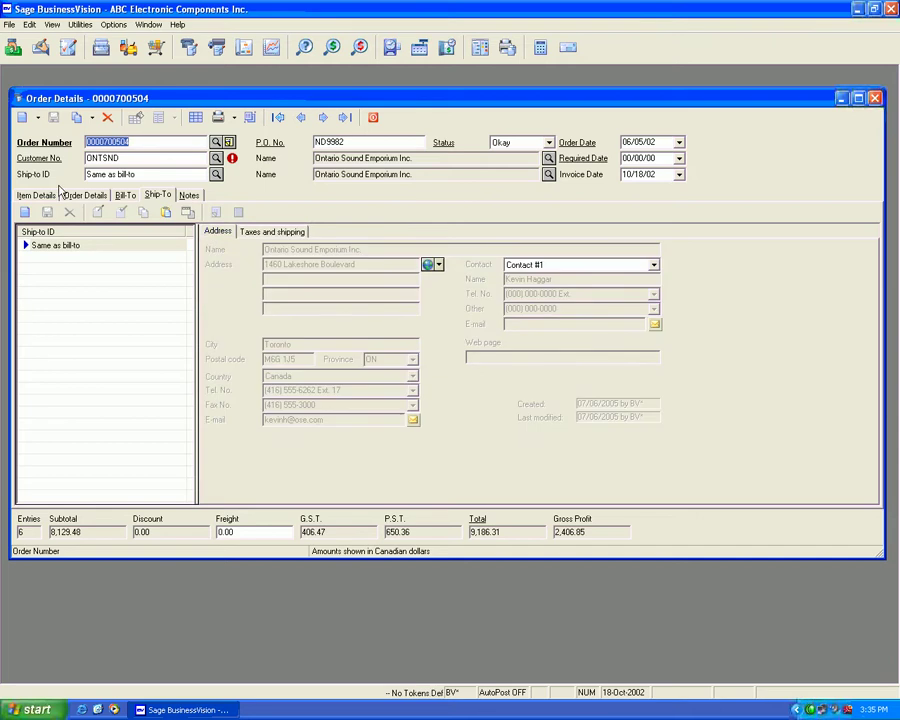
click(38, 195)
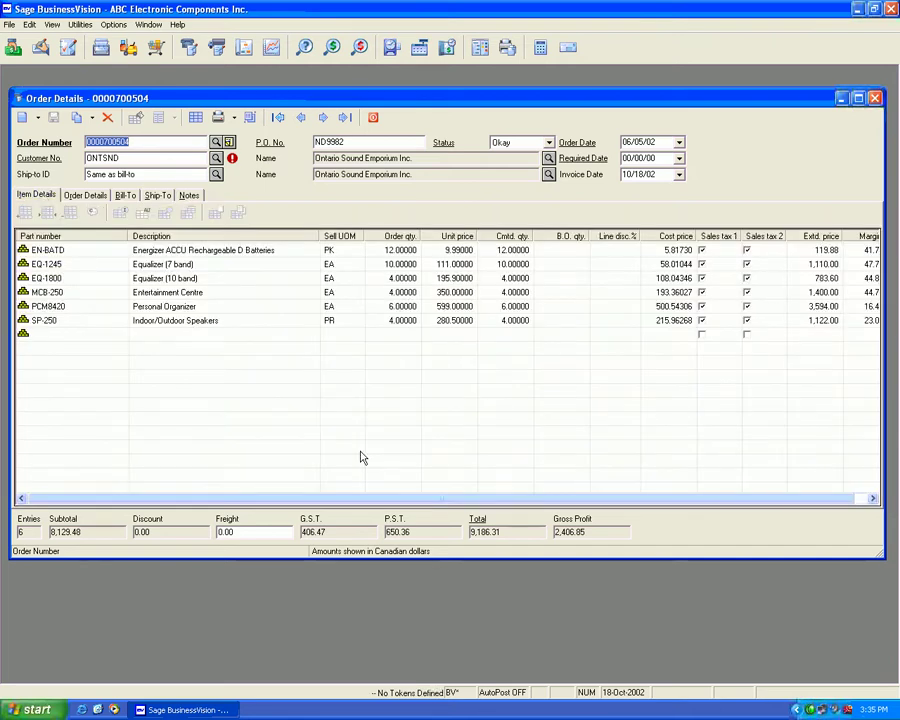
Step: Close the order details, minimize BusinessVision and open the C: drive from My Computer
click(372, 118)
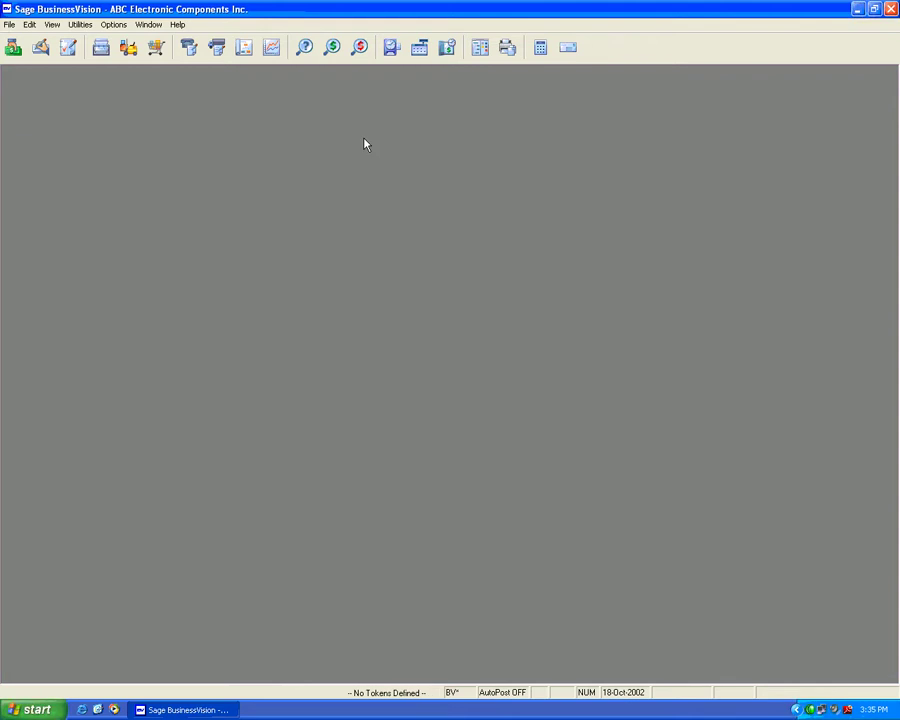
click(857, 10)
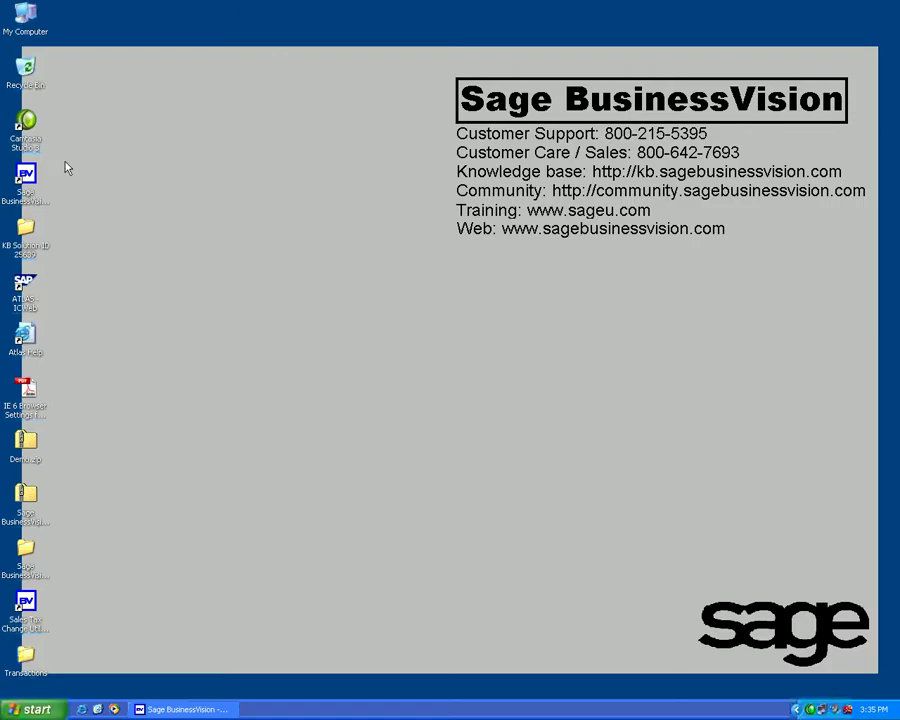
double_click(26, 14)
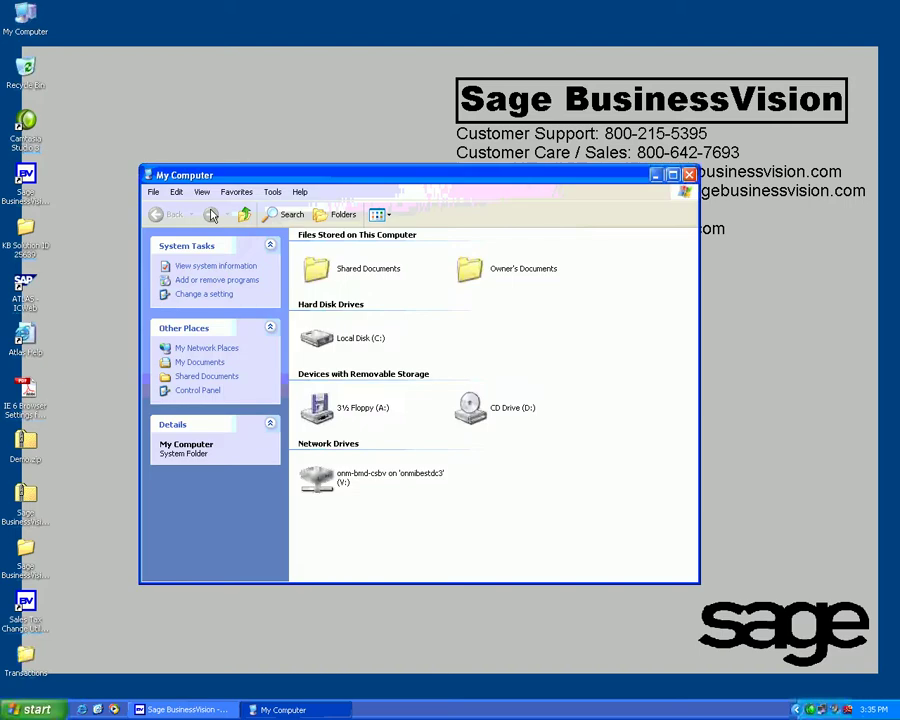
double_click(358, 340)
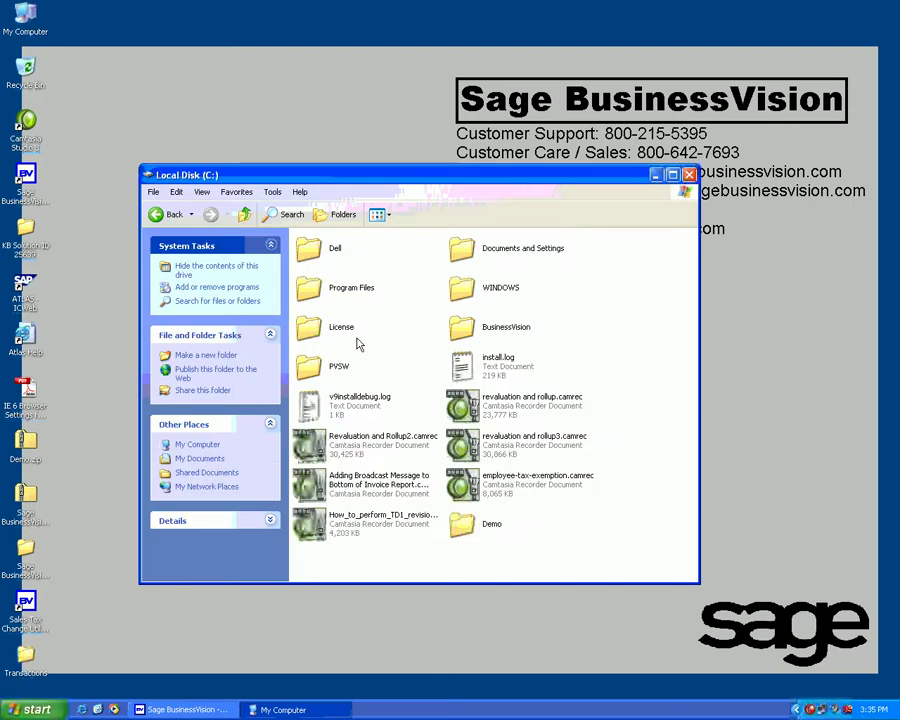
Step: In BusinessVision\Demo, sort files by date modified and select taxchanges.log
double_click(497, 326)
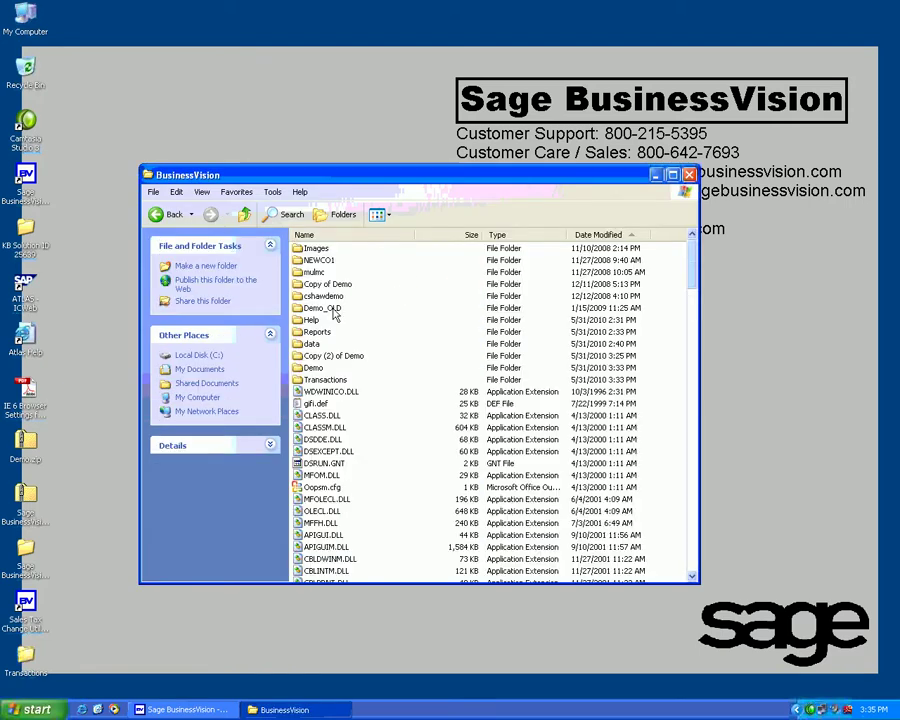
double_click(313, 367)
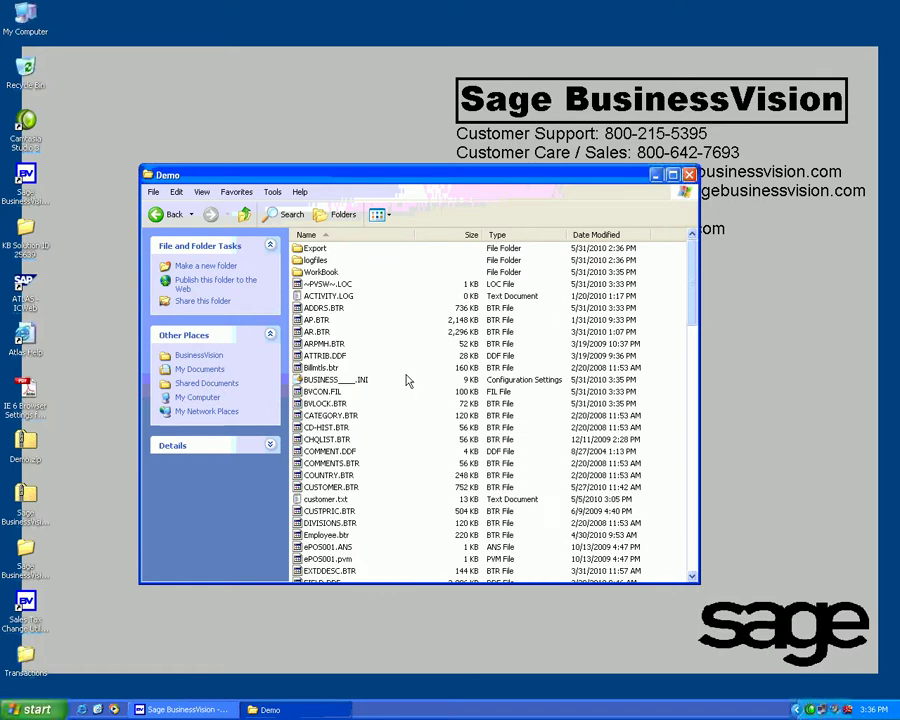
click(635, 234)
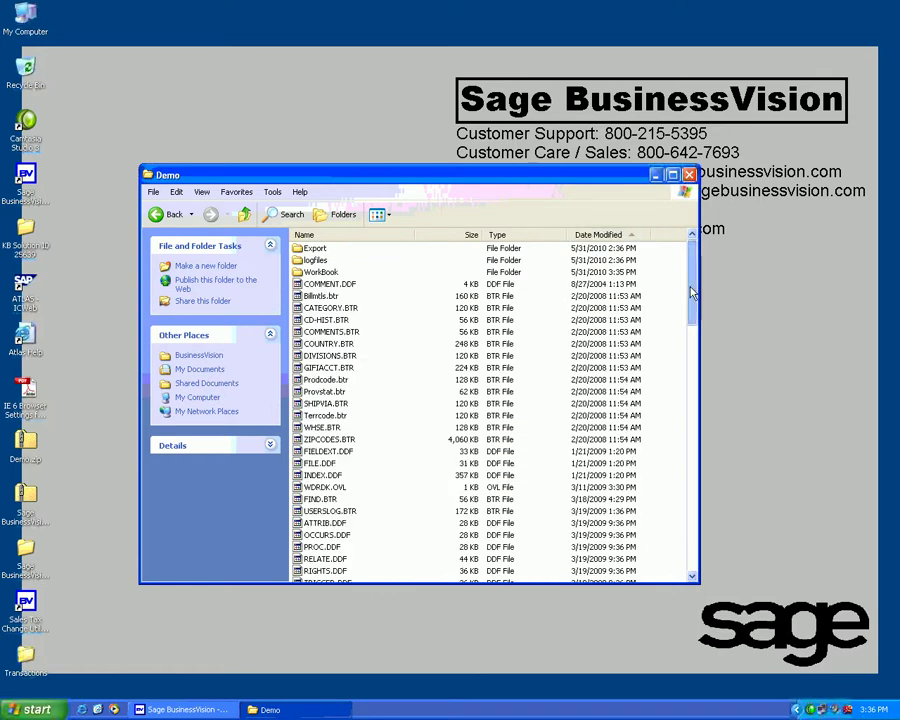
drag(693, 291, 692, 548)
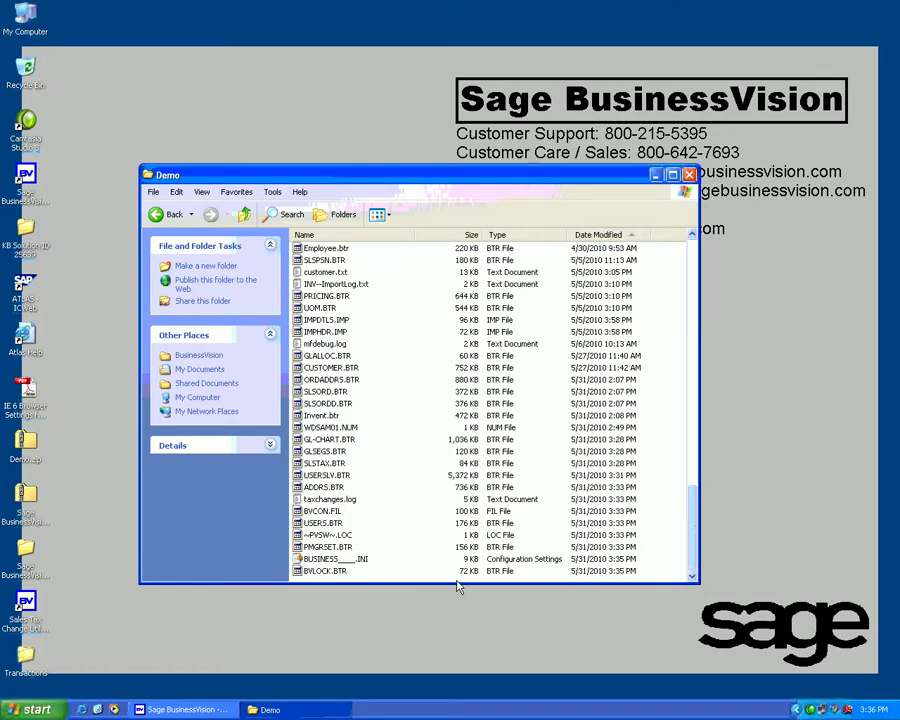
click(328, 500)
Step: Open taxchanges.log in Notepad to read the Ontario 0001/0002 to 0003/0000 changes
double_click(330, 501)
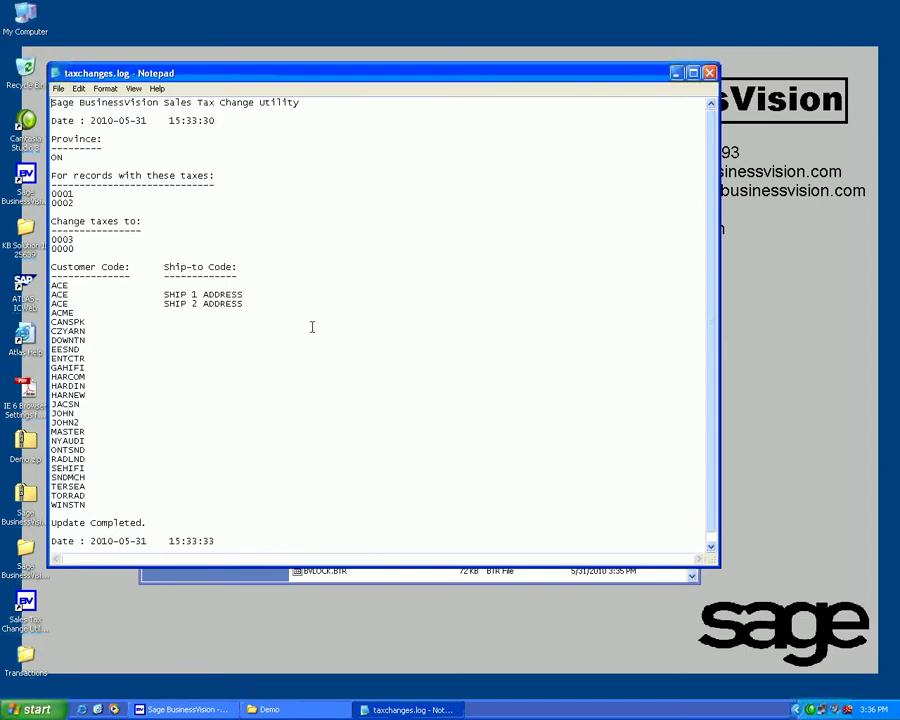
Step: Close Notepad and the Demo folder, then exit Sage BusinessVision
click(709, 72)
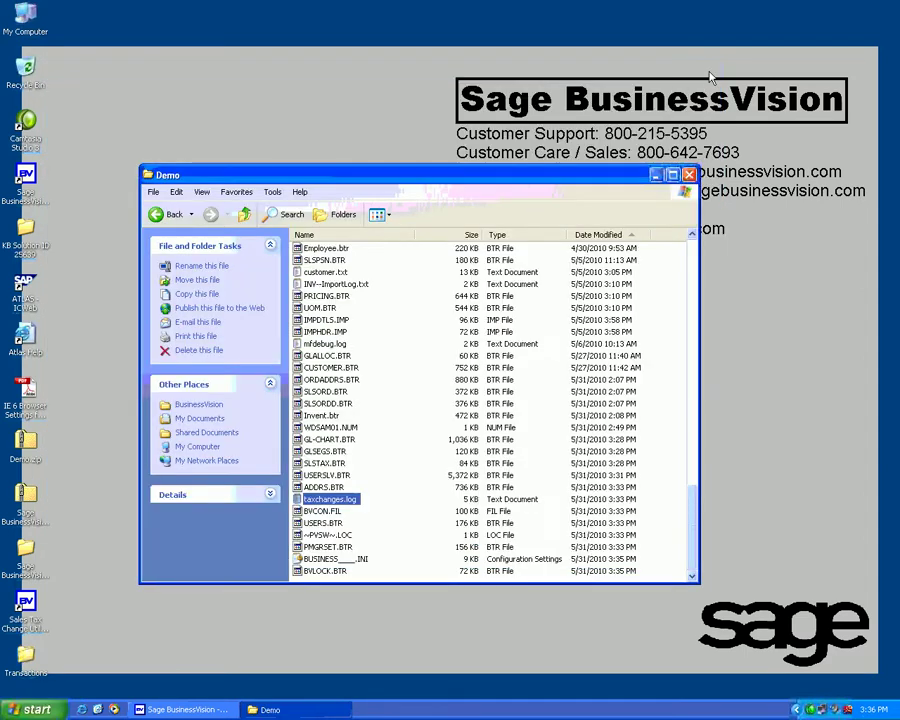
click(689, 175)
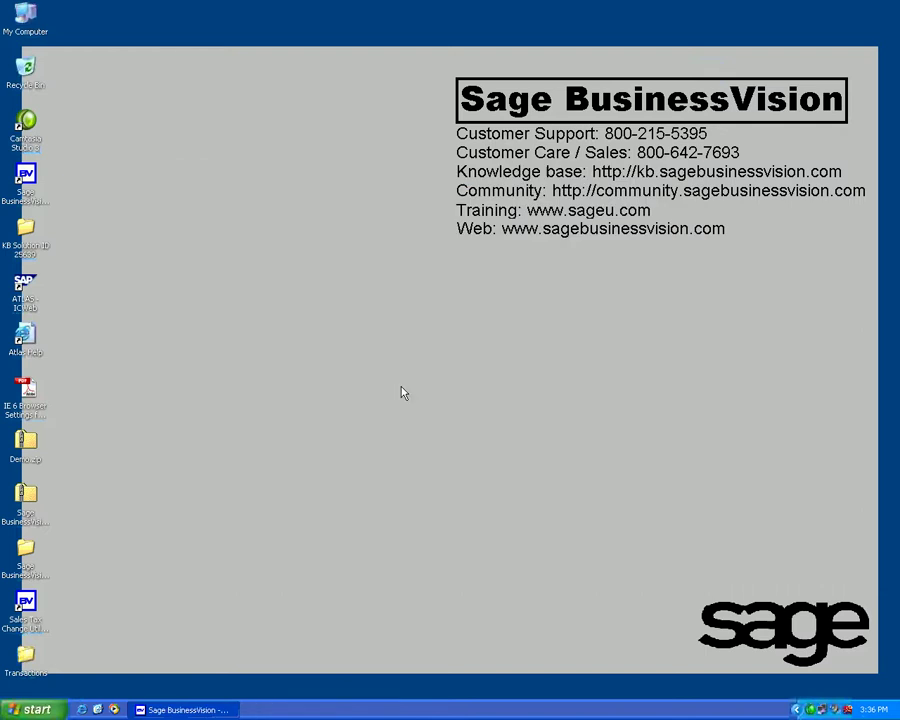
click(163, 707)
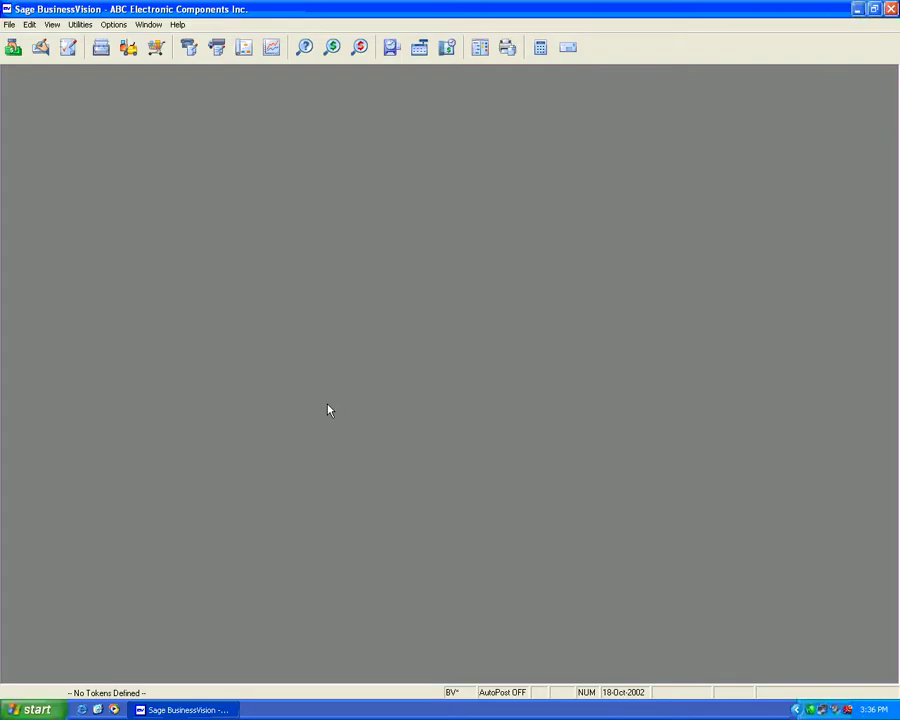
click(891, 9)
click(441, 400)
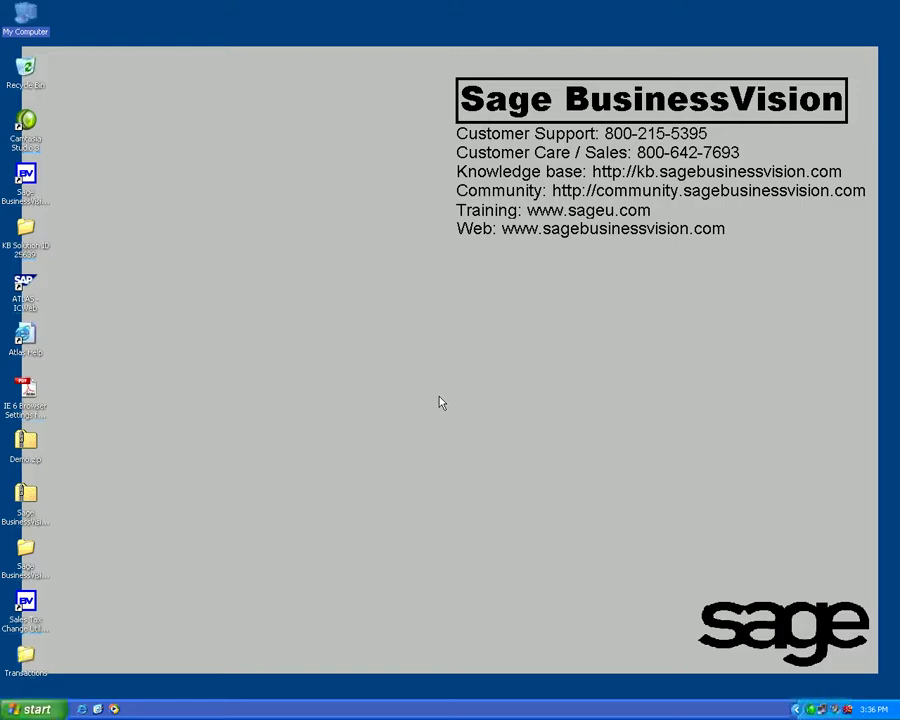
Step: Launch the Sales Tax Change Utility and log in with the user ID and password
click(27, 605)
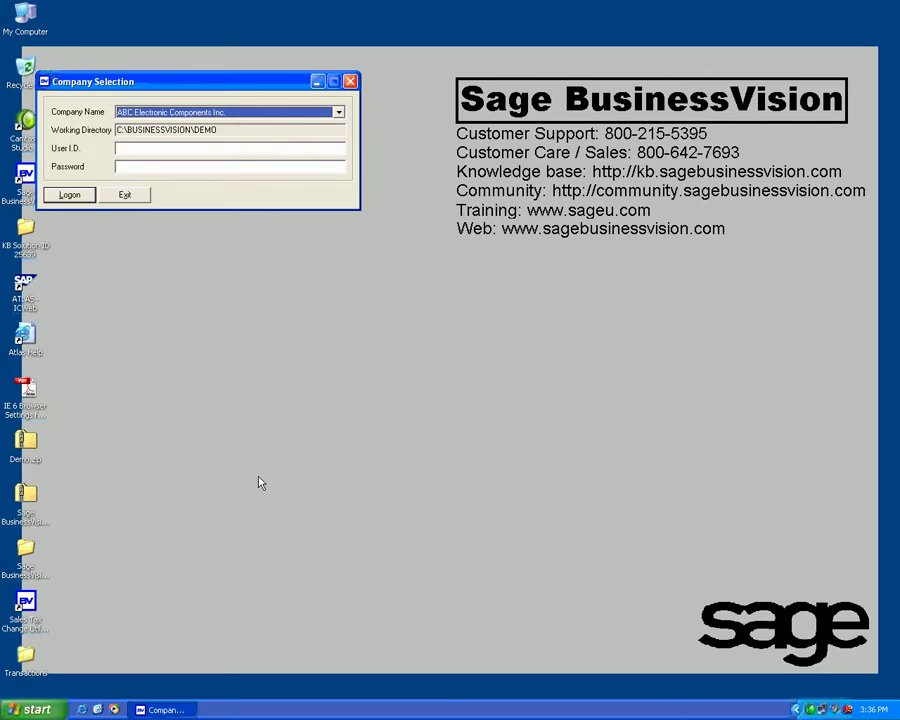
text(BUS)
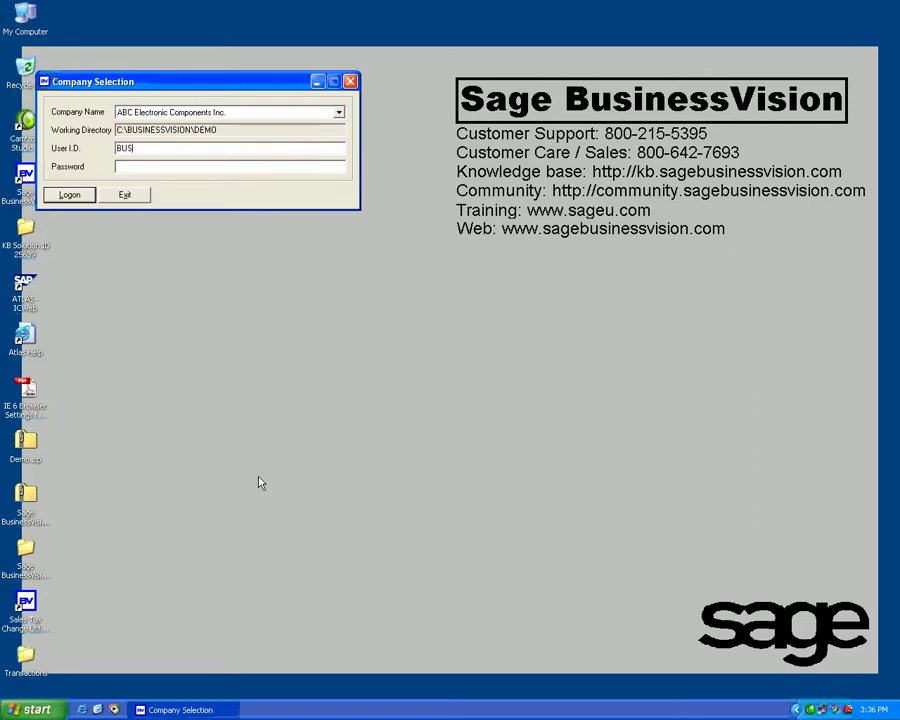
text(INESS)
key(Tab)
text(******)
key(Return)
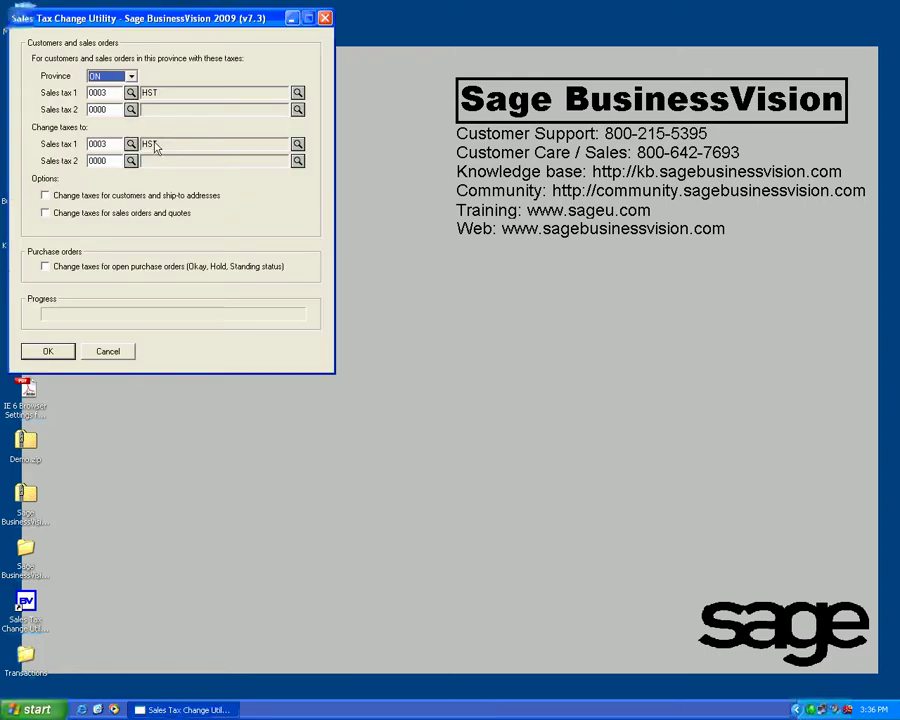
Step: Set current sales tax 1 to 0001 G.S.T. and sales tax 2 to 0002 P.S.T
click(130, 92)
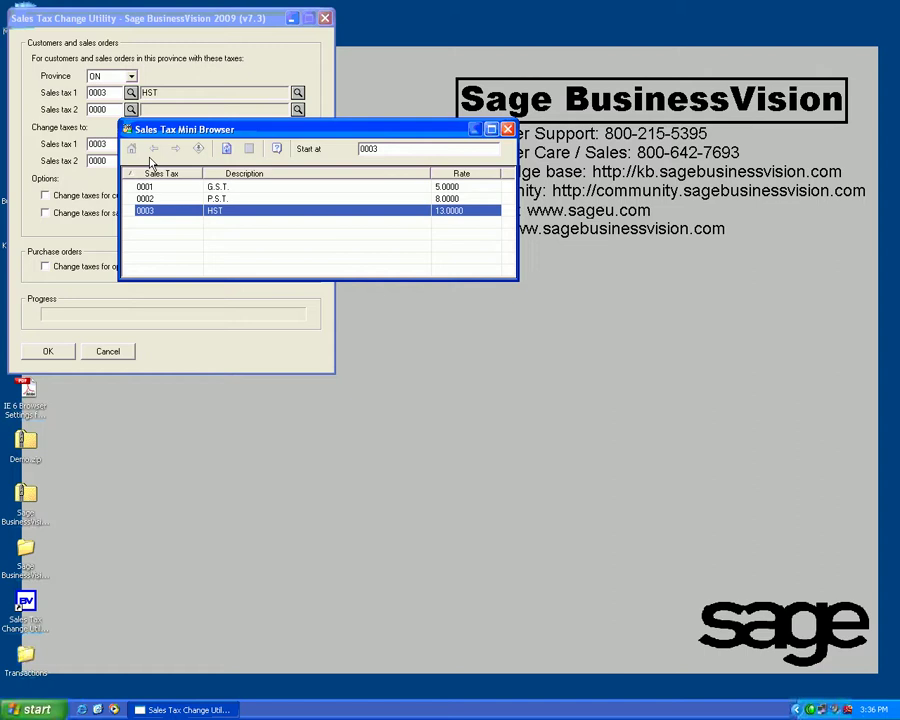
key(Up)
key(Up)
key(Return)
click(130, 109)
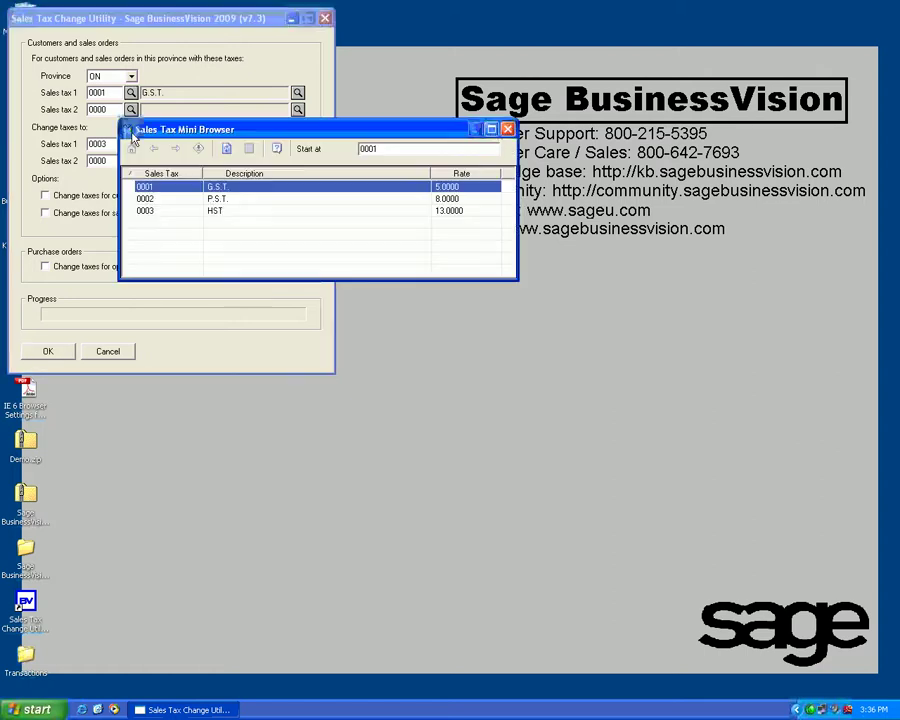
key(Down)
key(Return)
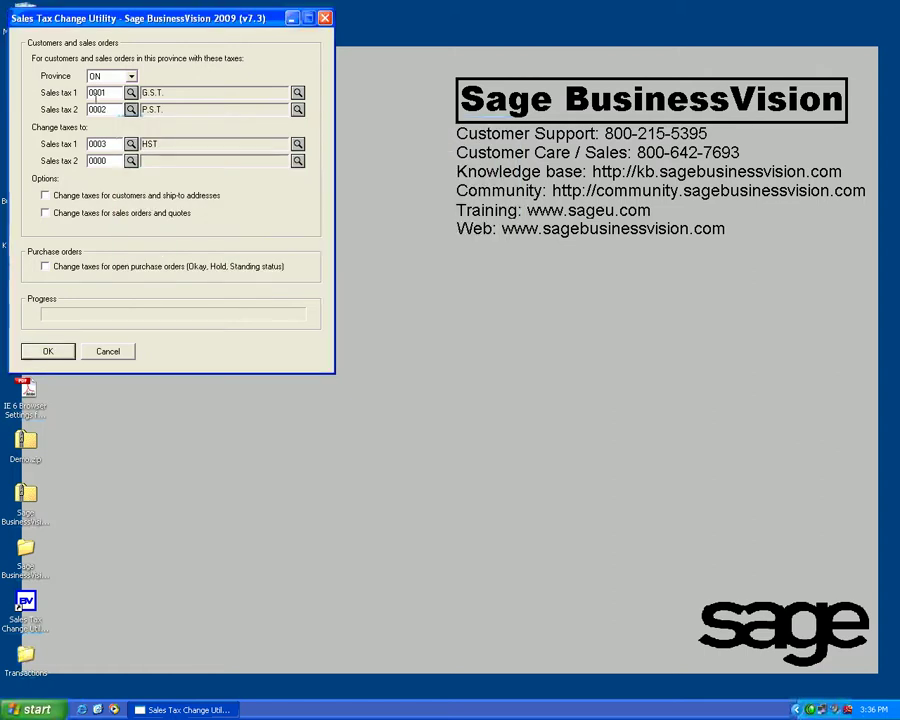
Step: Enable 'Change taxes for sales orders and quotes' with new tax code 0003 HST
click(73, 217)
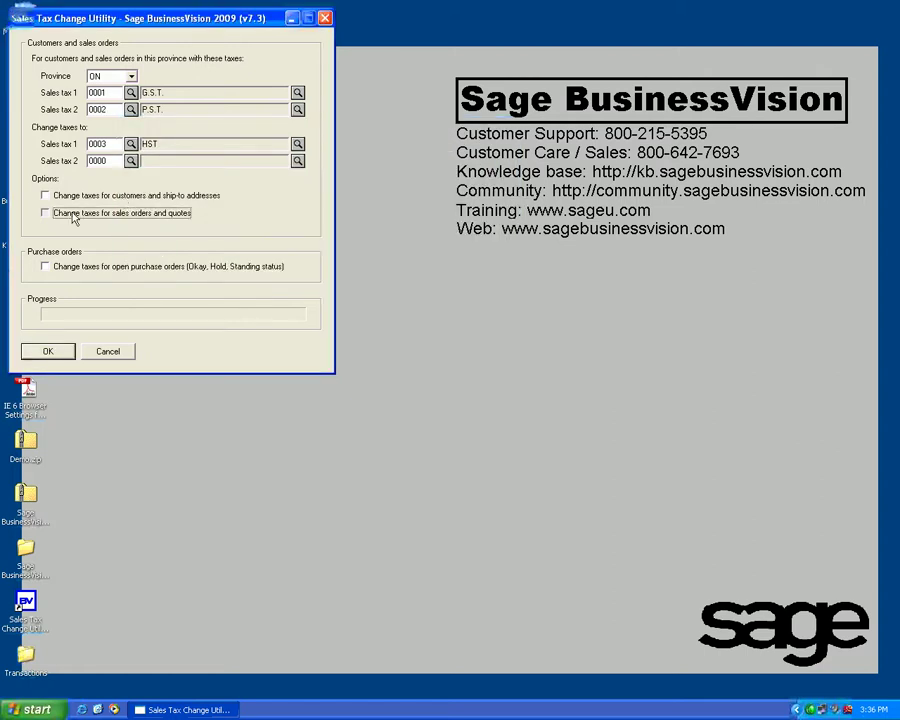
click(125, 222)
double_click(114, 144)
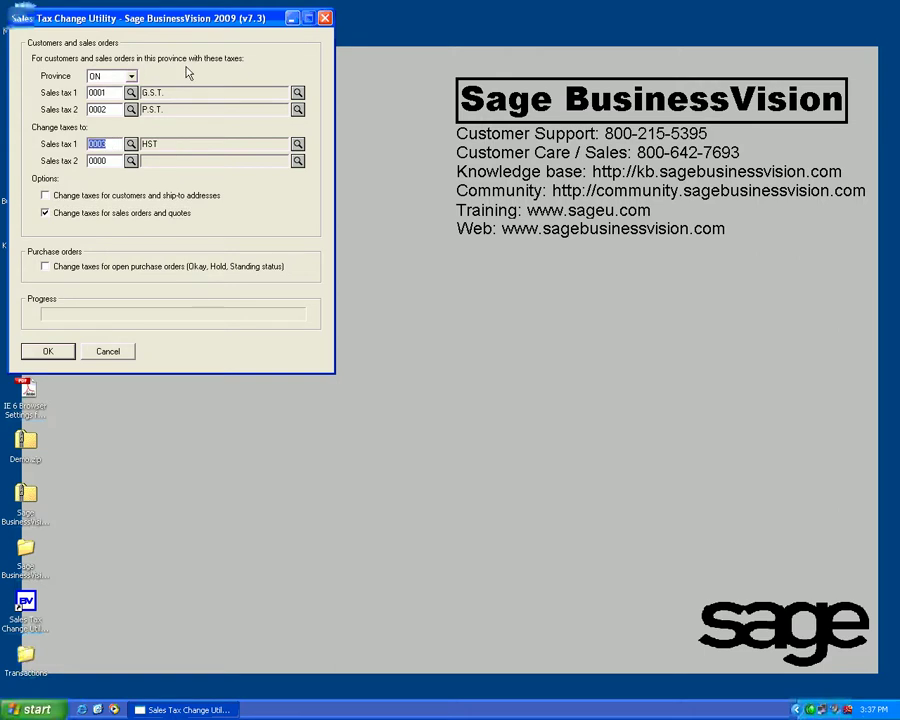
Step: Run the Ontario G.S.T./P.S.T.-to-HST change and confirm proceeding
click(58, 356)
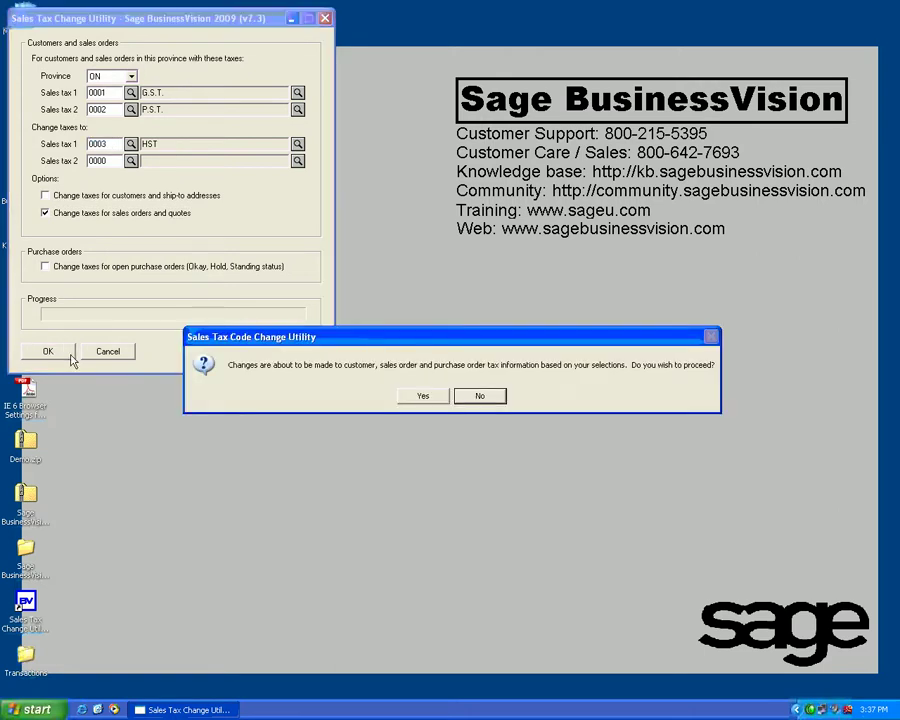
click(424, 396)
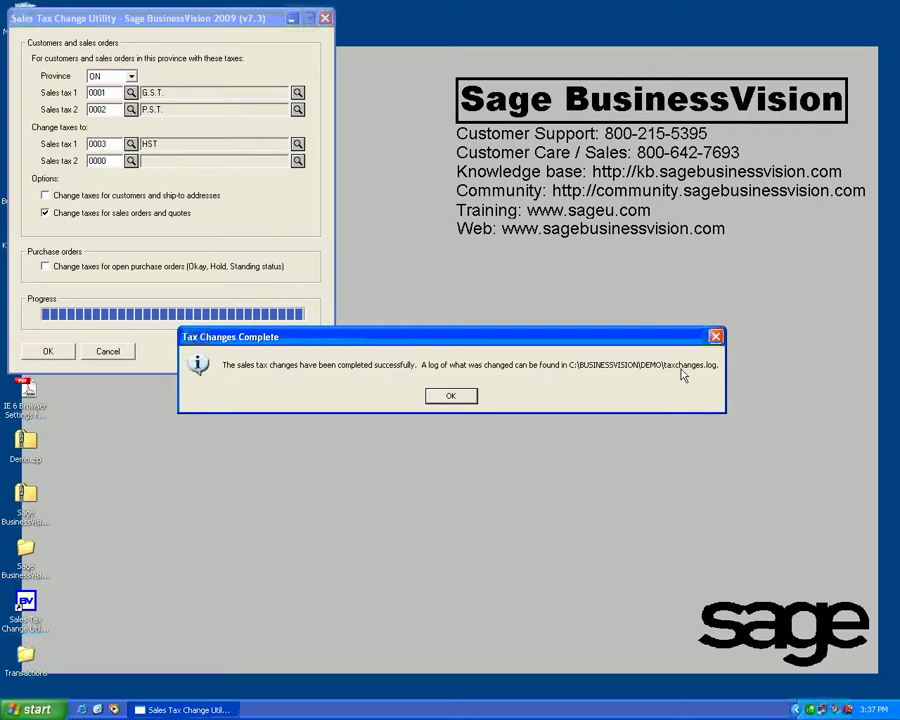
Step: Close the finished utility and browse from My Computer to C:\BusinessVision\Demo
click(450, 396)
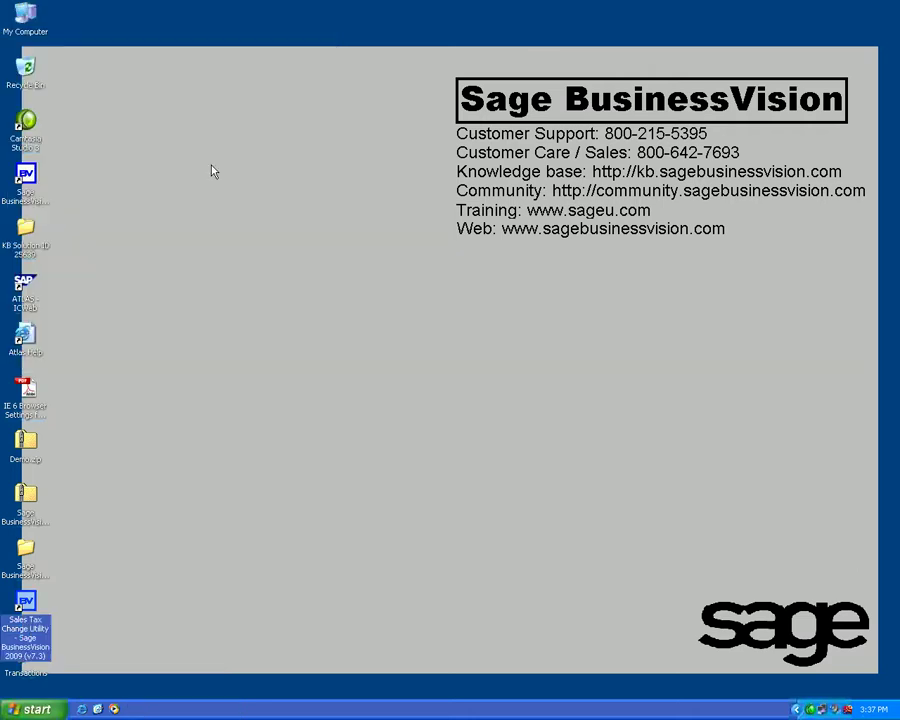
click(30, 30)
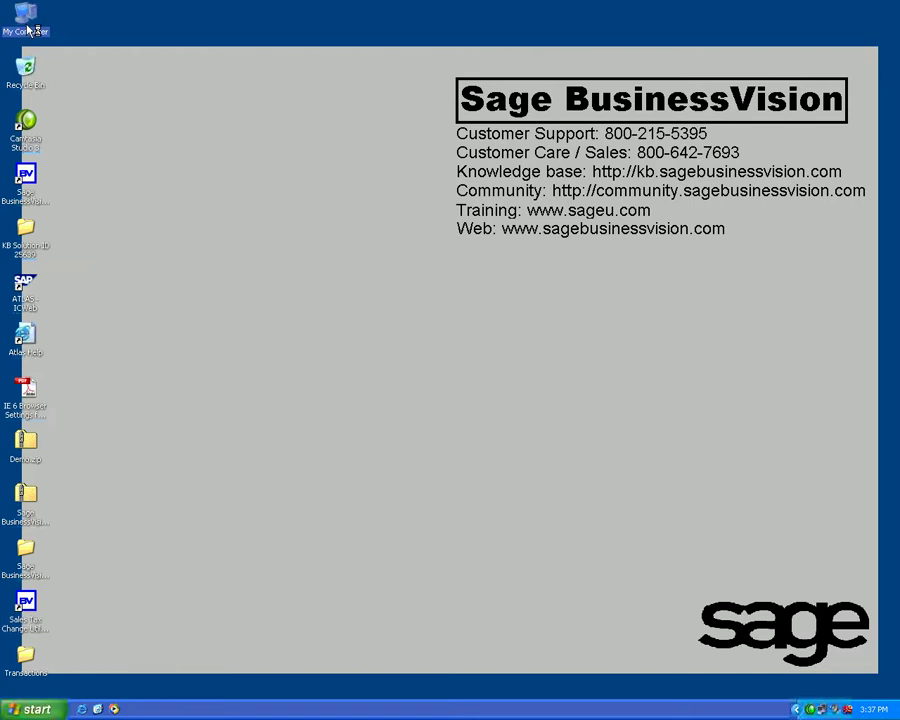
double_click(30, 30)
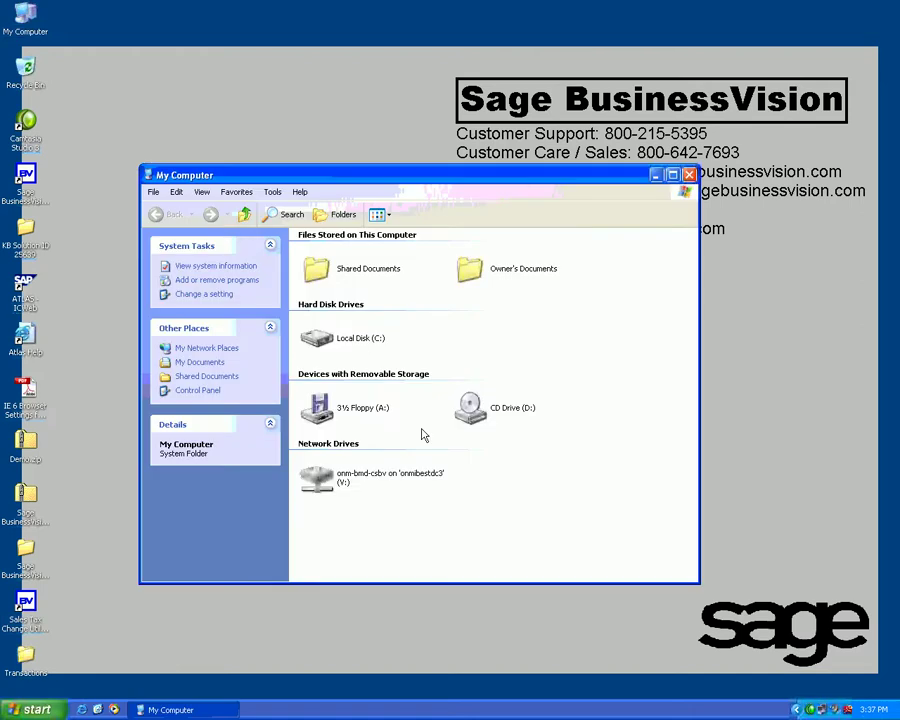
double_click(353, 341)
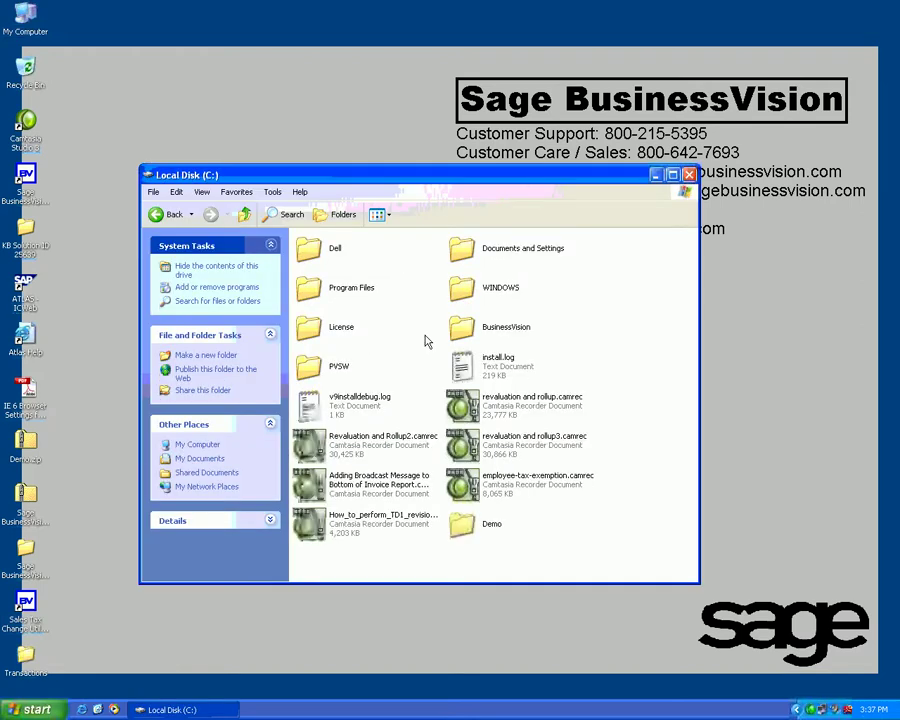
double_click(352, 290)
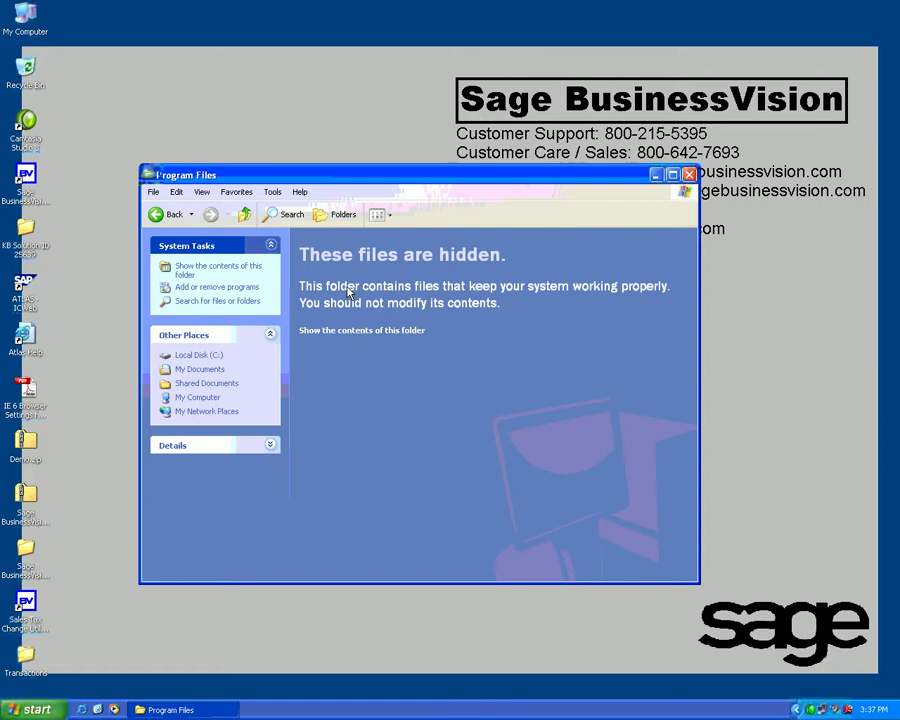
click(173, 215)
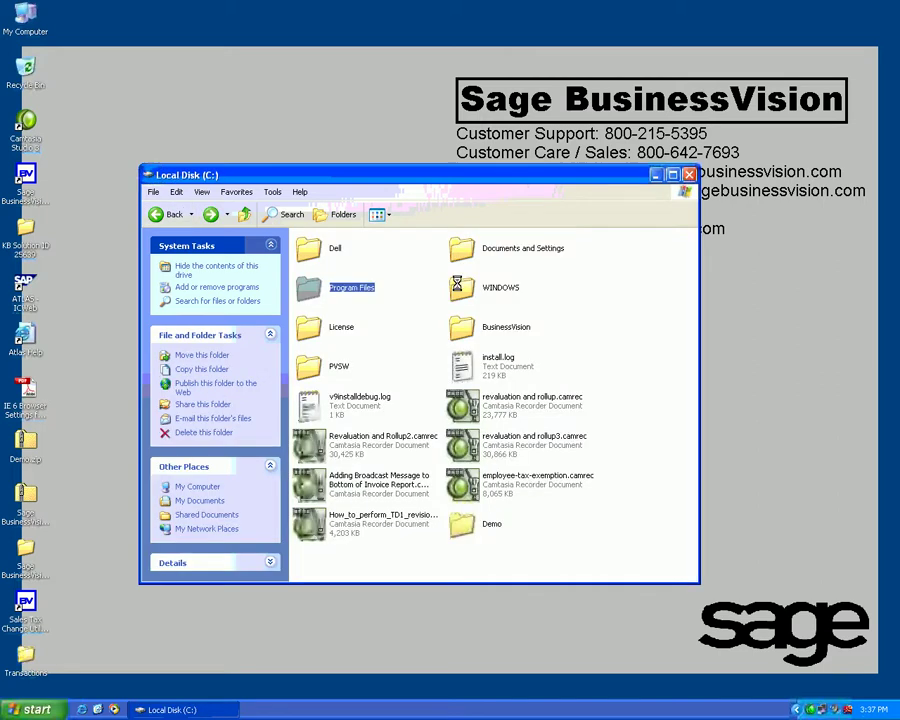
double_click(480, 327)
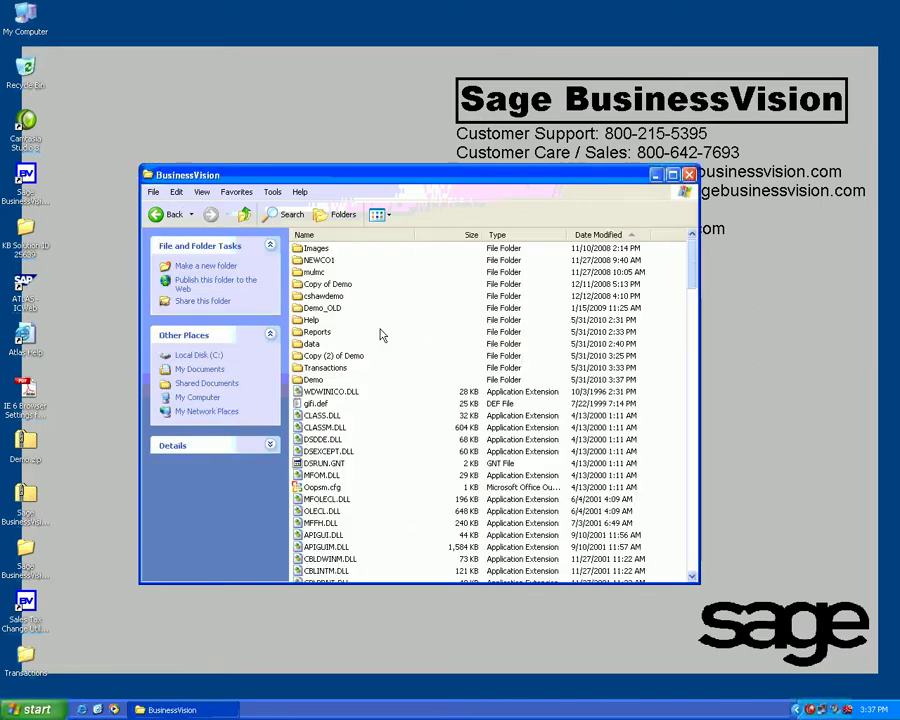
double_click(316, 380)
Step: Open taxchanges.log in Notepad, move it aside, and relaunch Sage BusinessVision
drag(690, 311, 593, 565)
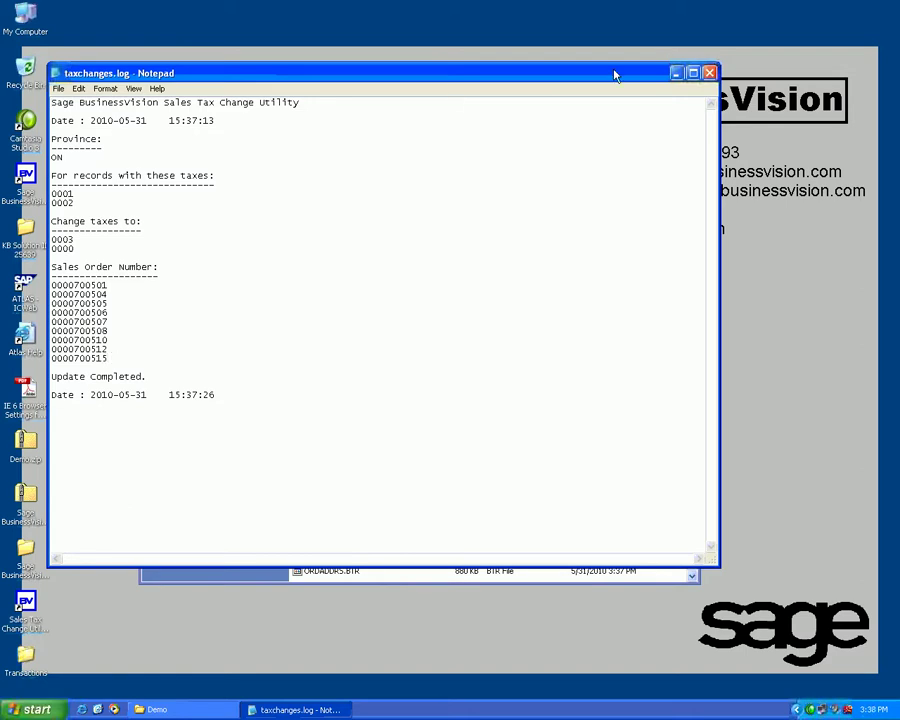
drag(615, 75, 688, 78)
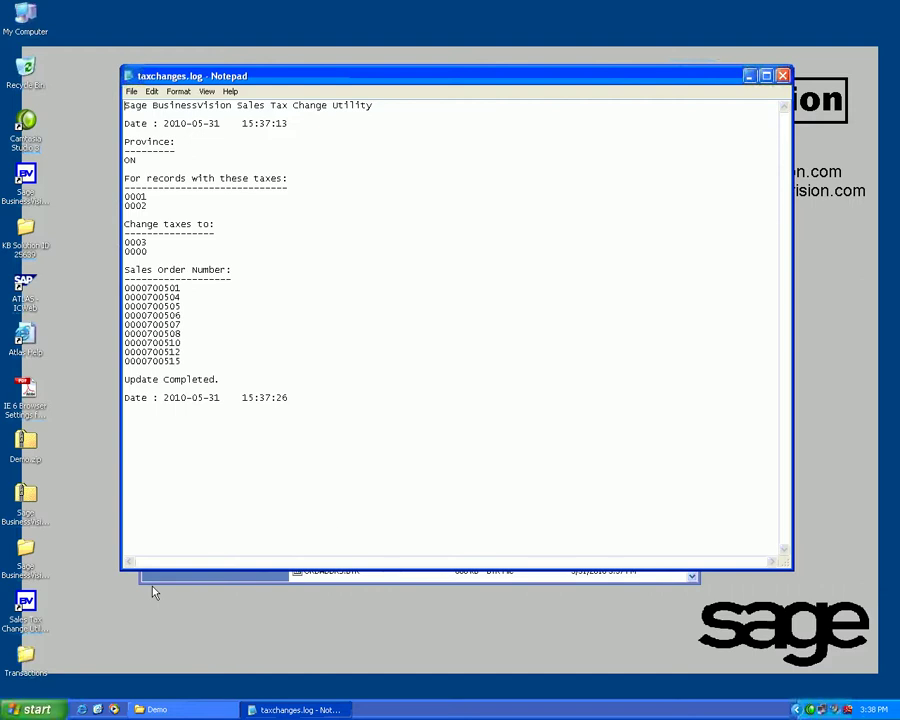
click(37, 183)
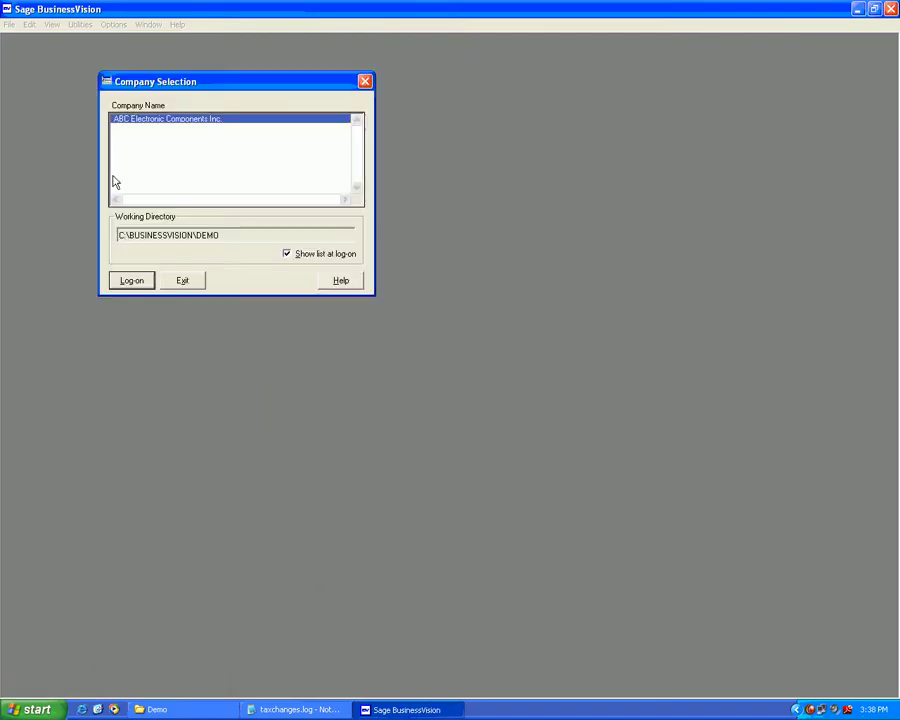
Step: Log on to ABC Electronic Components Inc. with user ID and password, accepting date 10/18/02
key(Return)
text(BUSINESS)
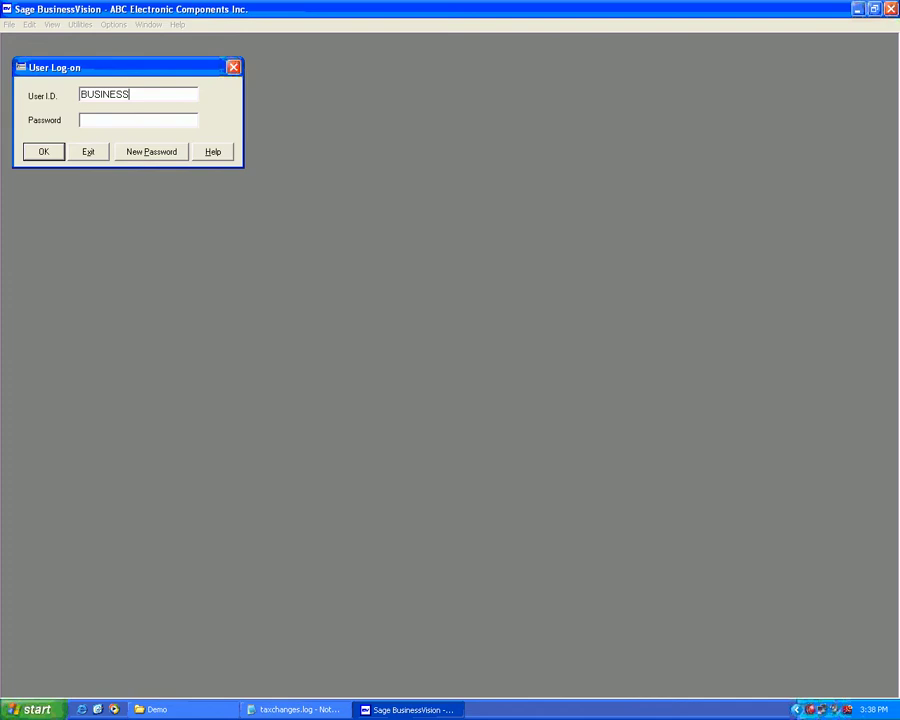
key(Tab)
text(*****)
key(Return)
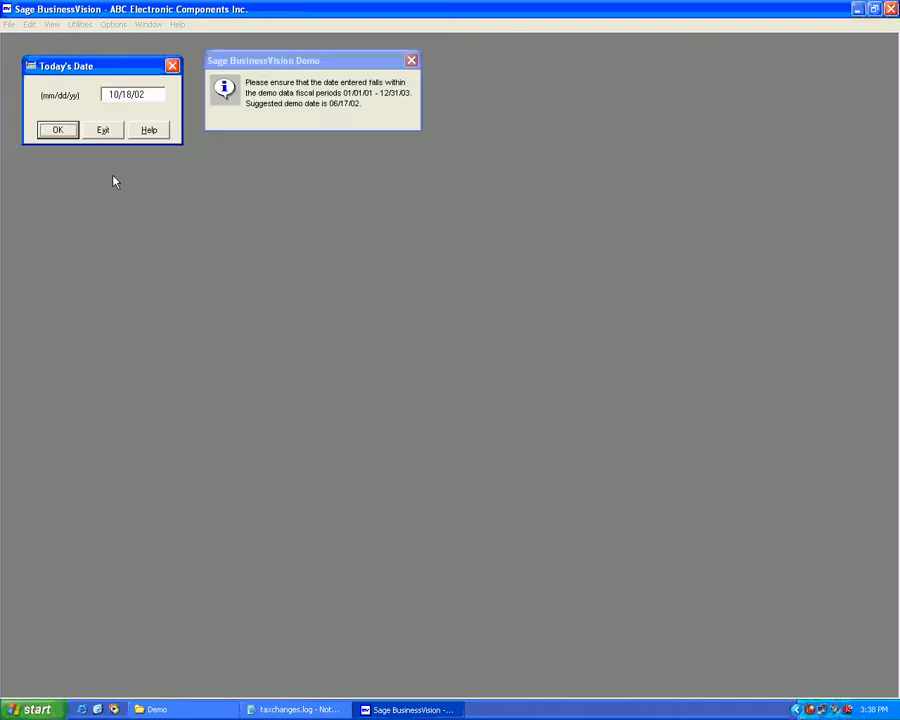
key(Return)
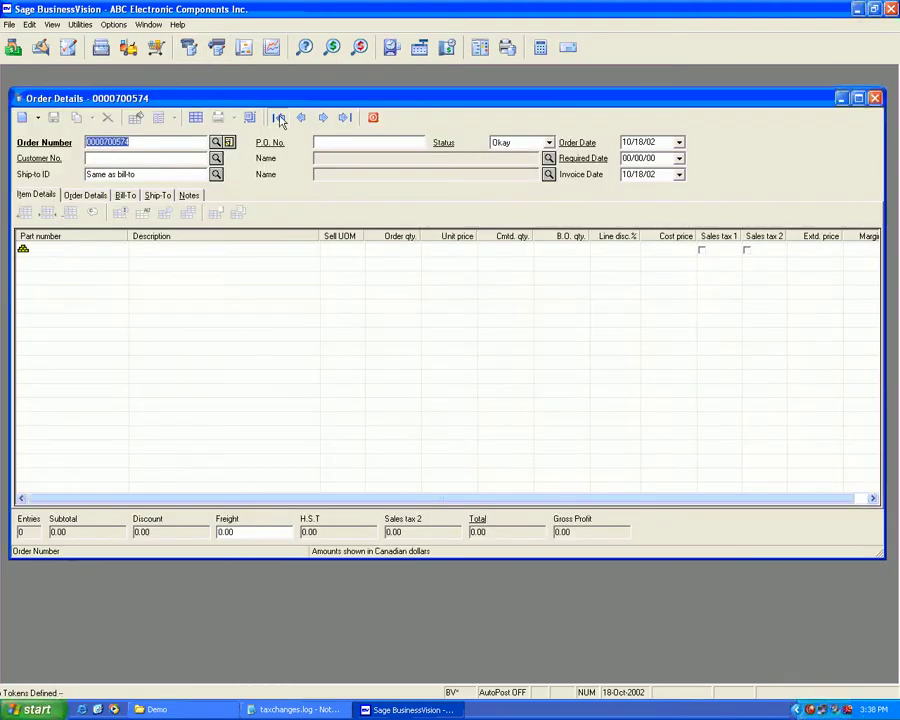
click(278, 117)
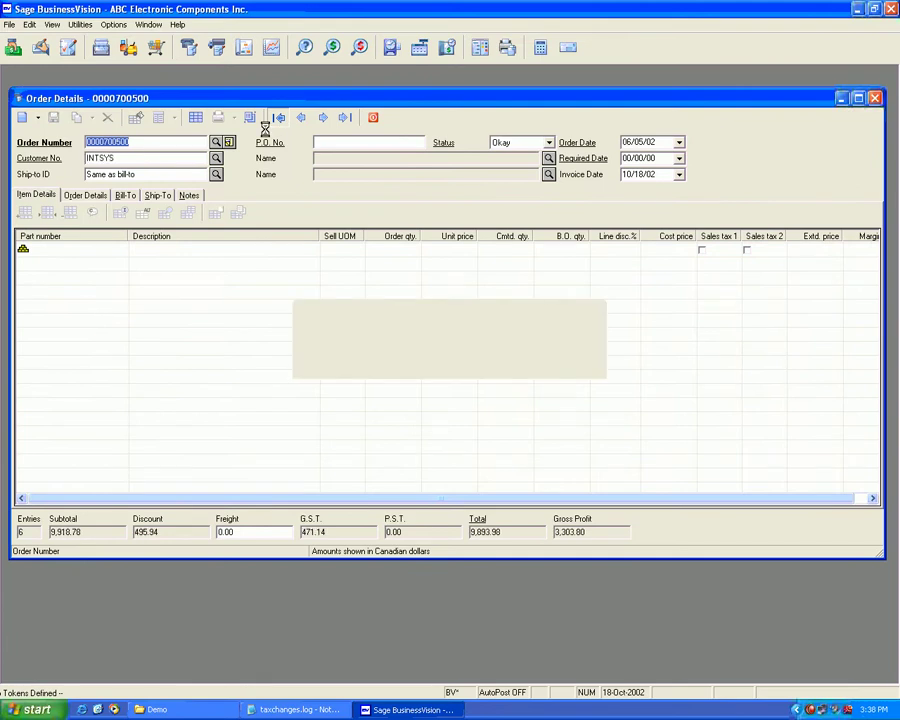
click(88, 196)
click(156, 196)
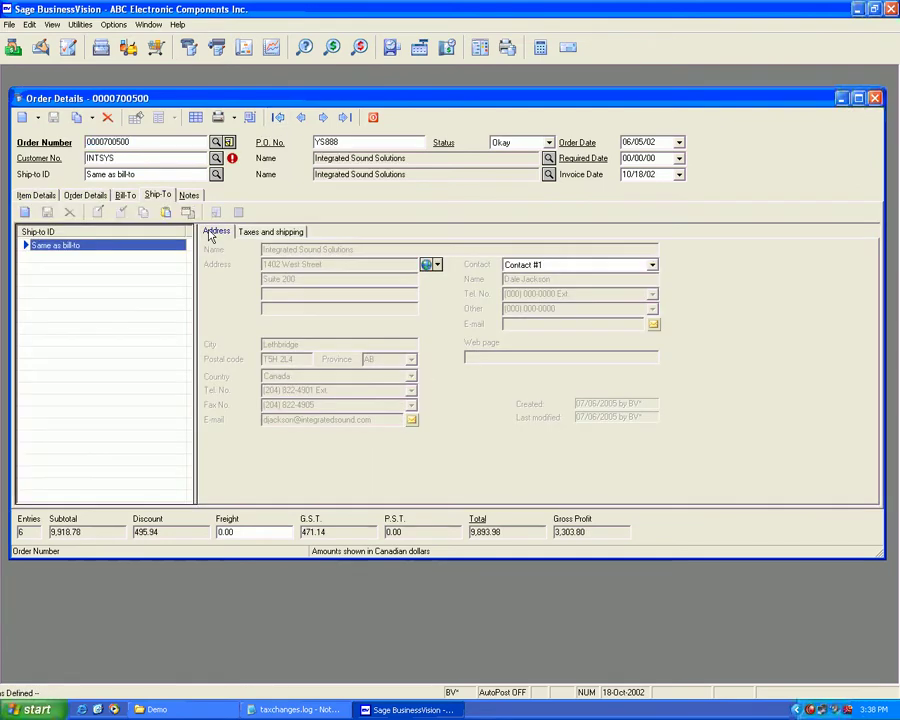
click(268, 231)
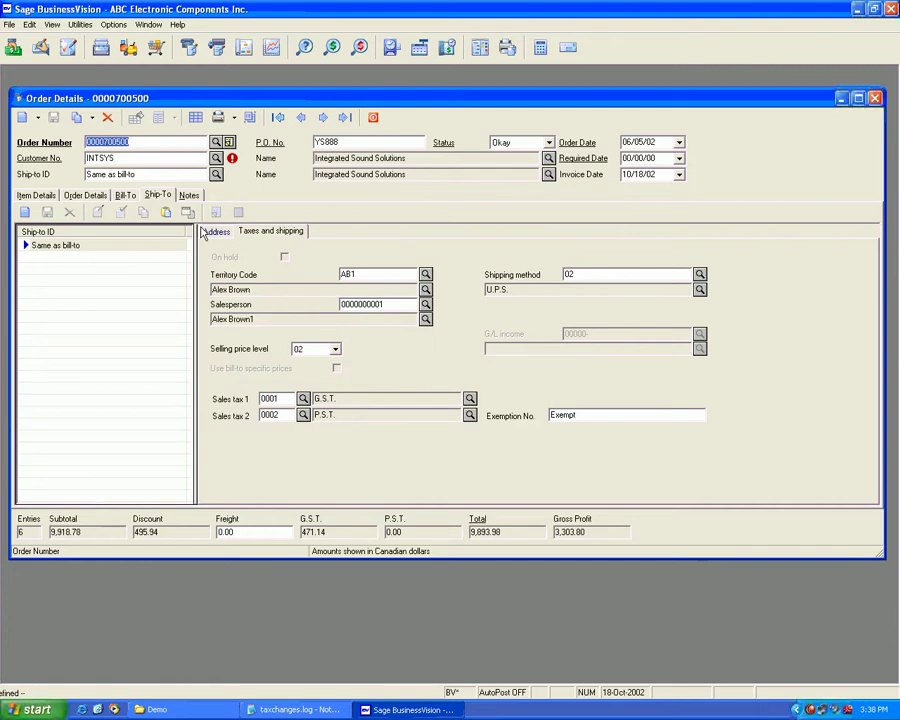
click(133, 196)
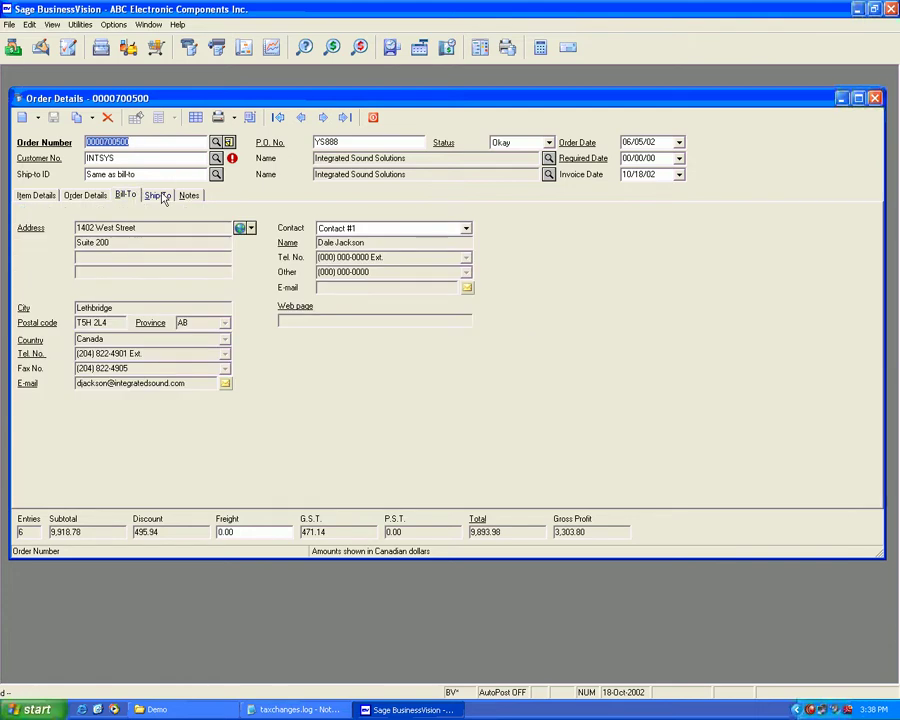
click(157, 196)
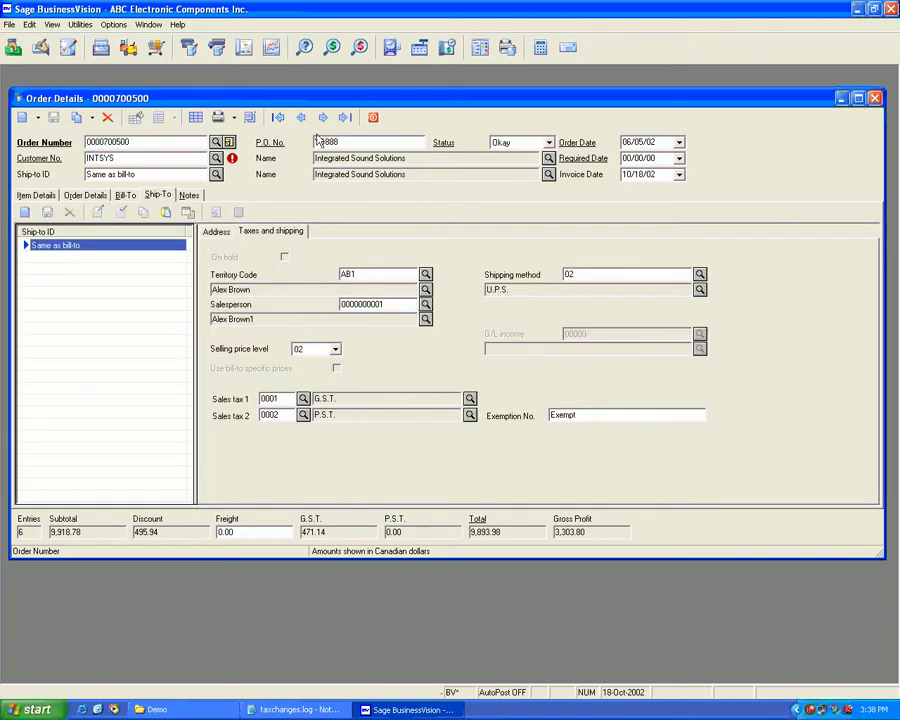
key(alt+Tab)
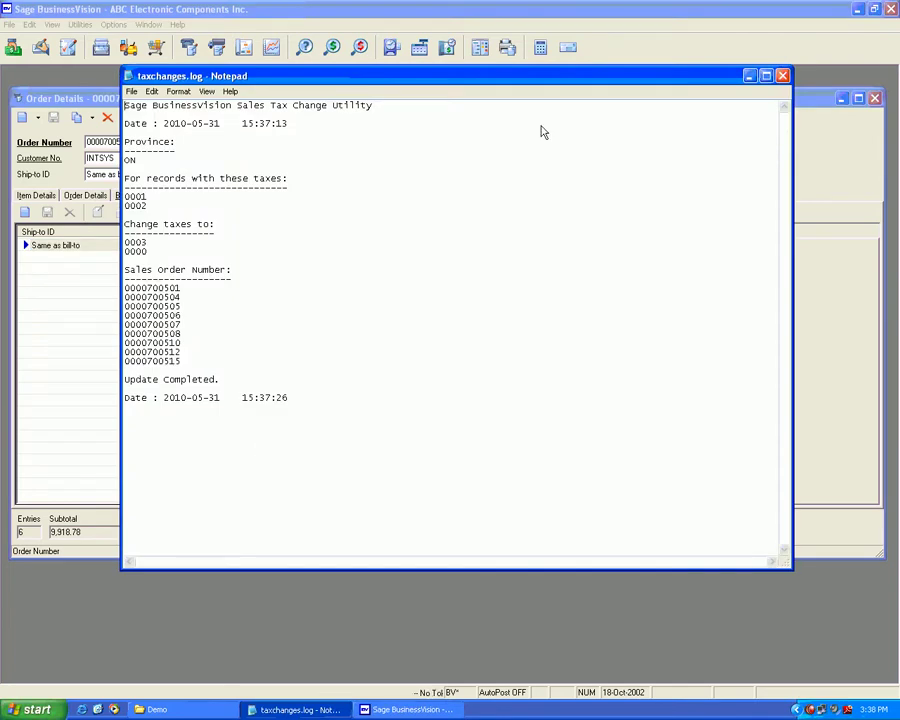
key(alt+Tab)
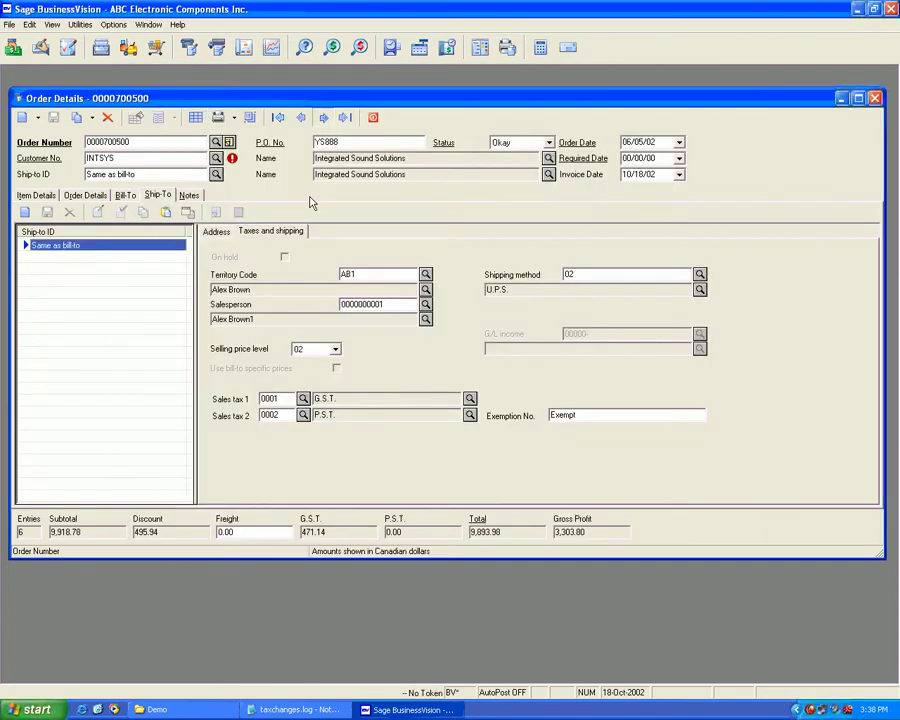
key(Page_Down)
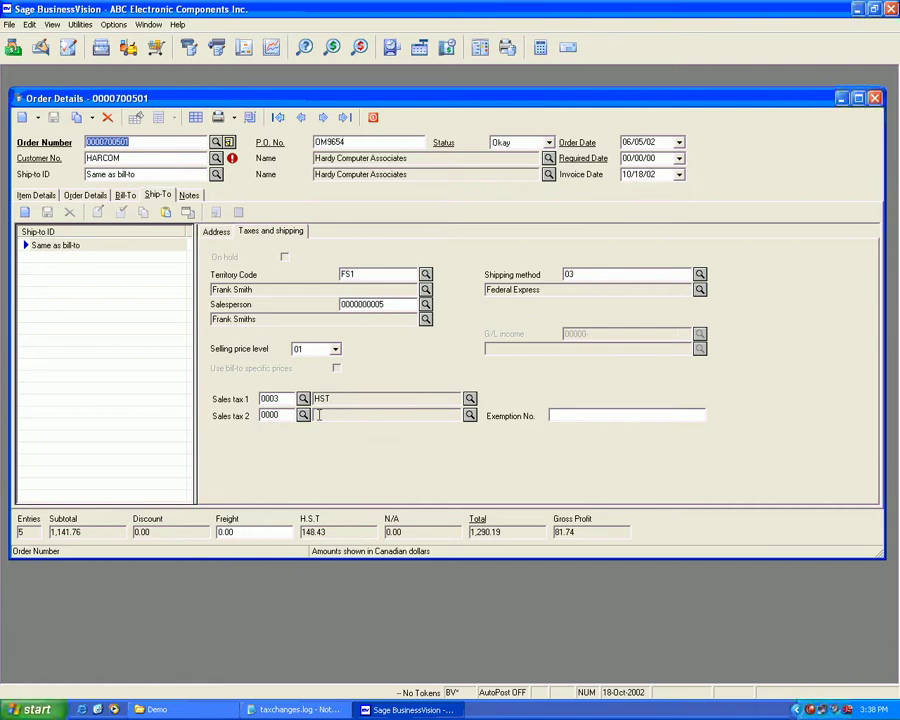
click(219, 233)
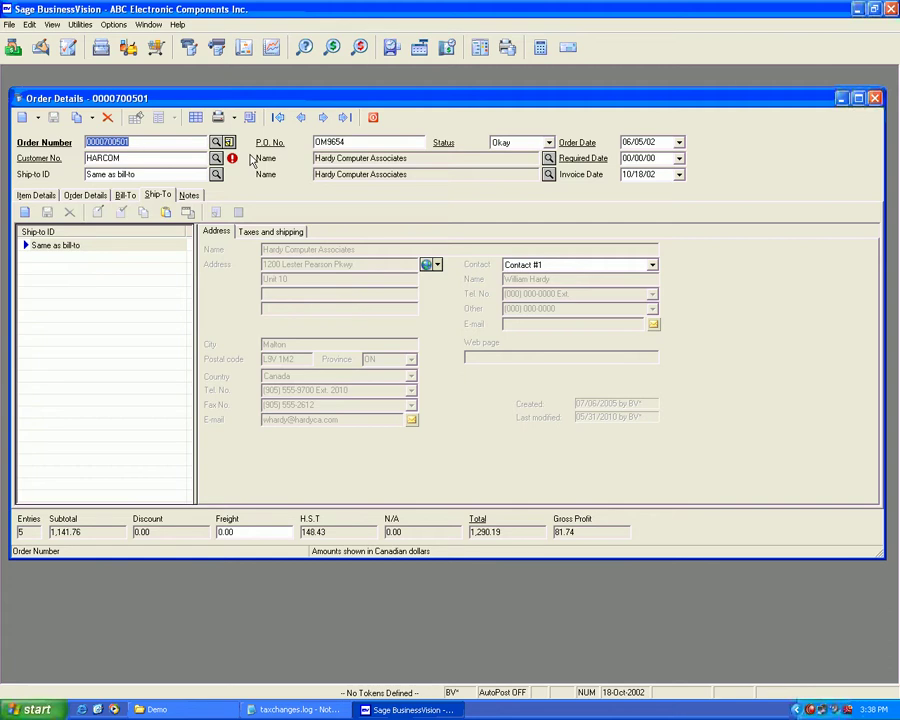
click(217, 143)
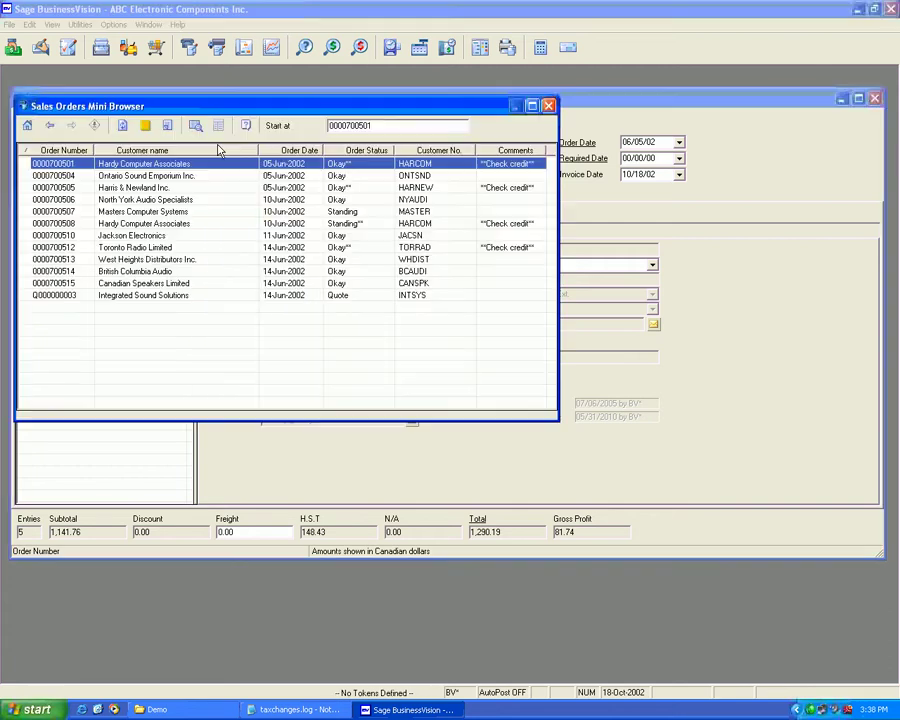
double_click(177, 284)
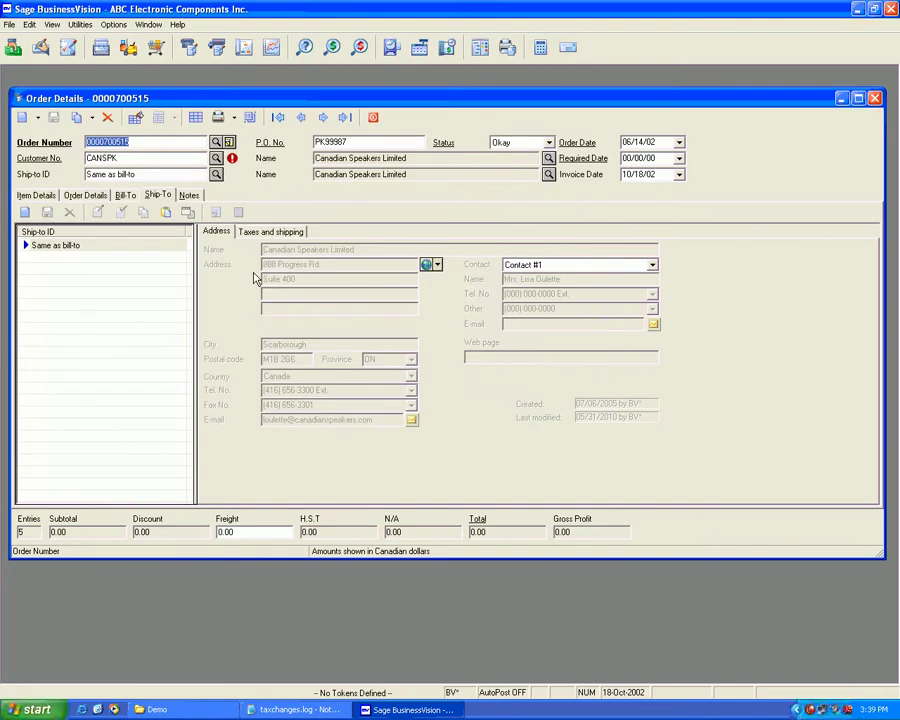
click(288, 234)
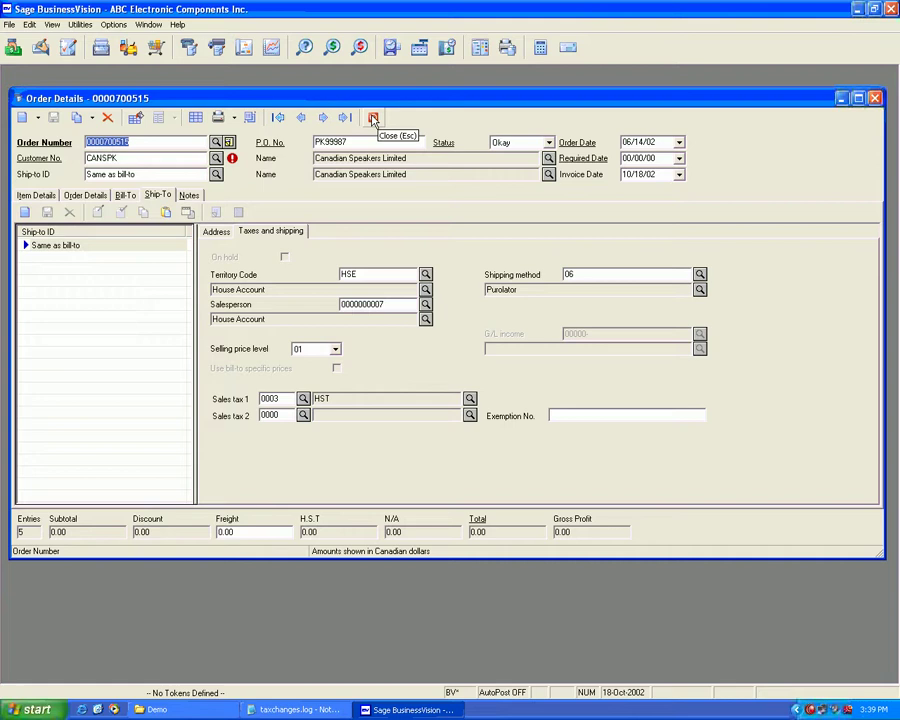
Step: Close the sales order details screen and the tax change log
click(373, 119)
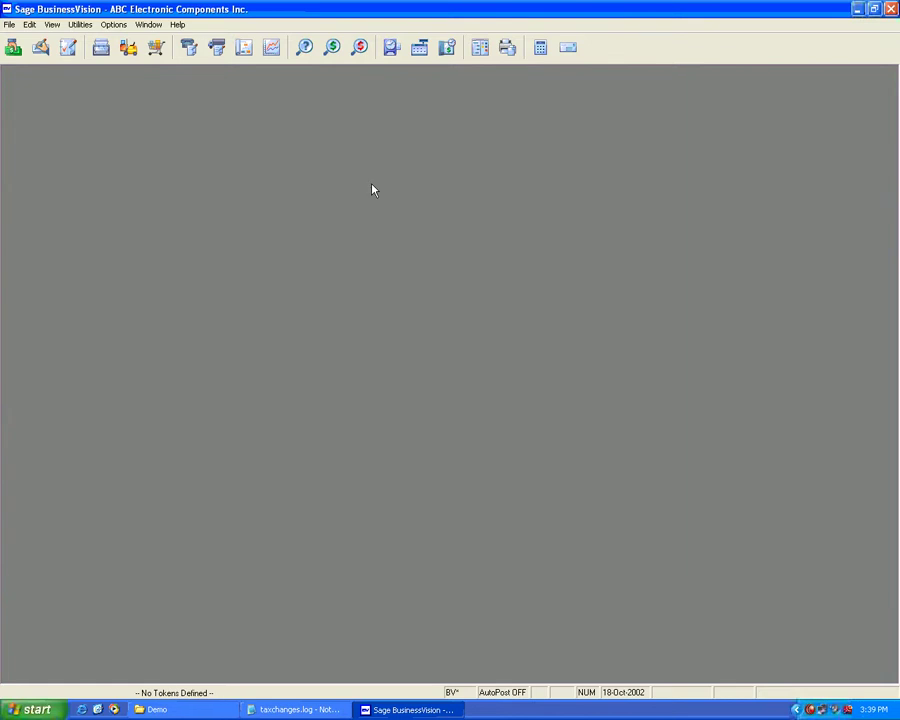
key(alt+Tab)
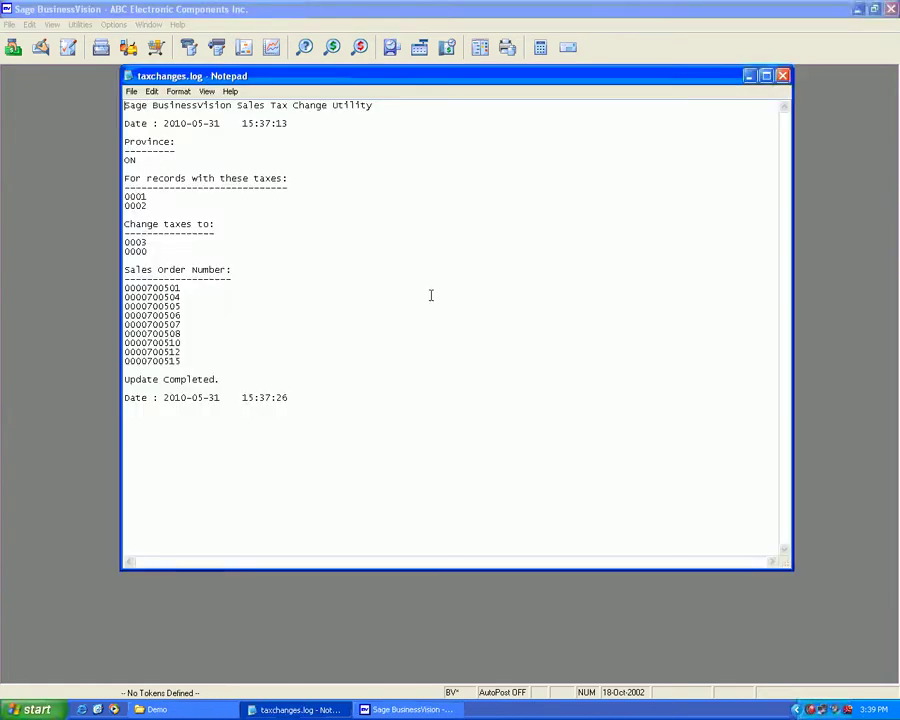
click(782, 76)
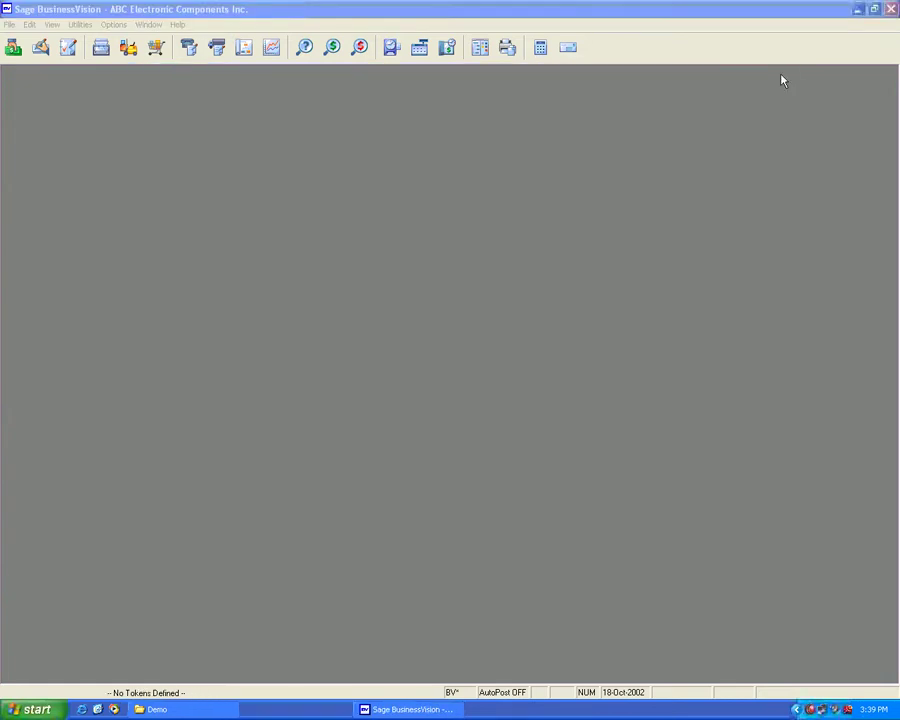
click(216, 48)
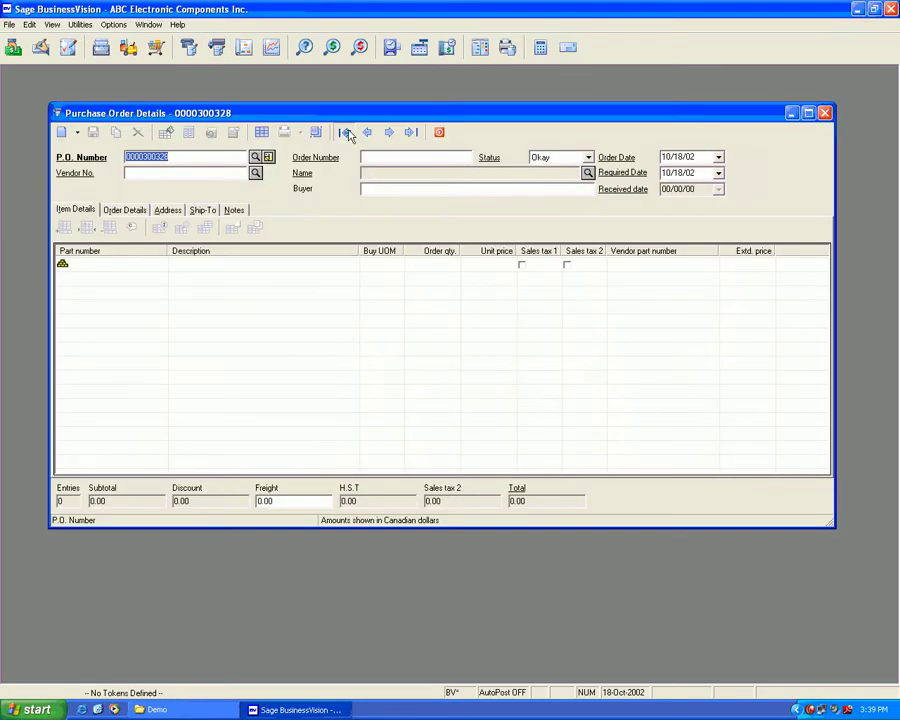
click(346, 133)
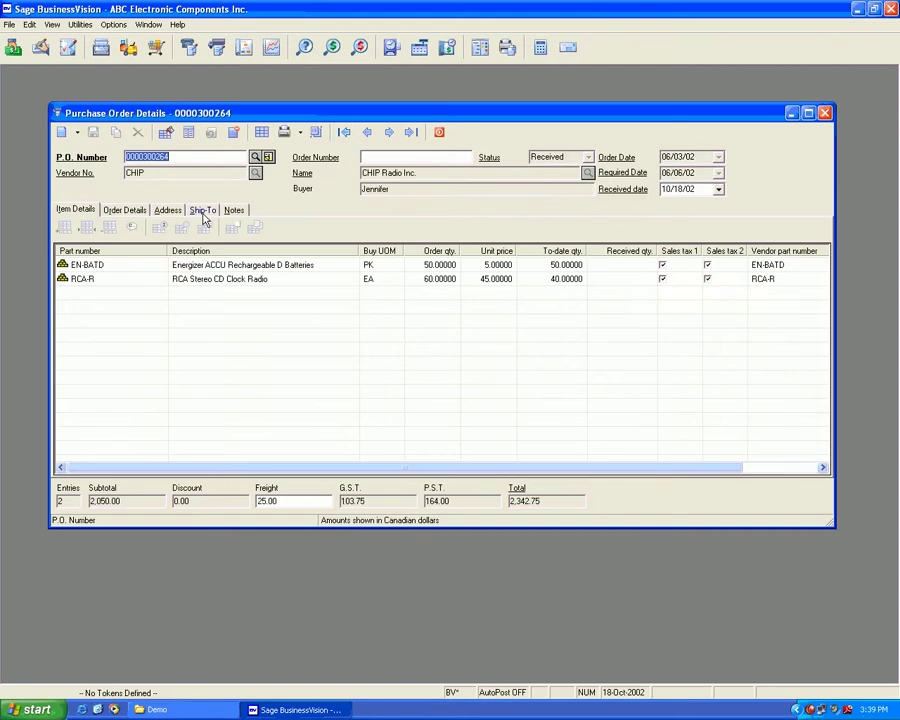
click(126, 211)
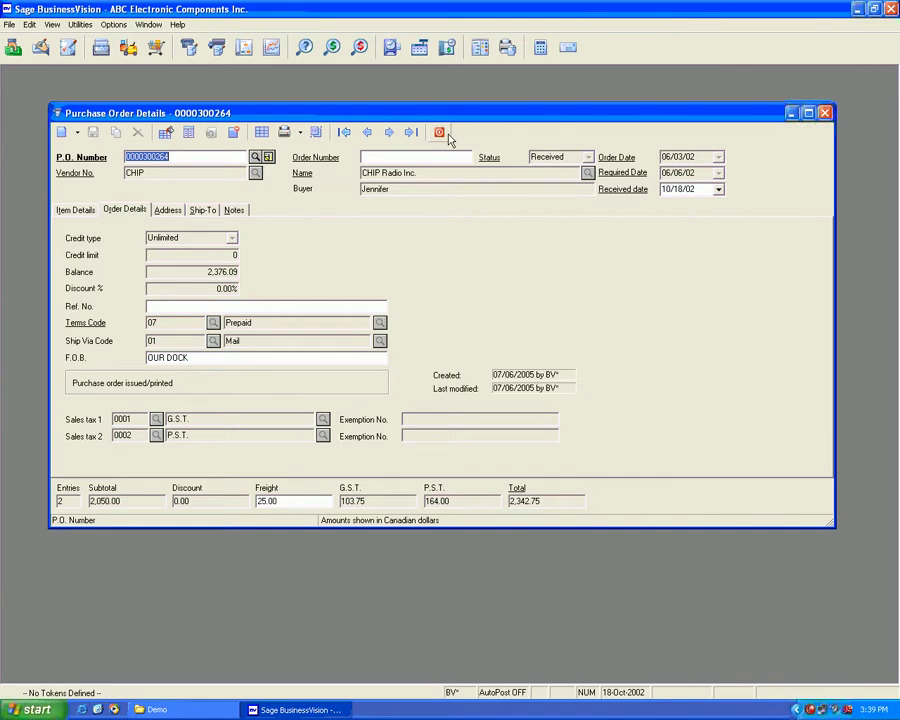
click(168, 211)
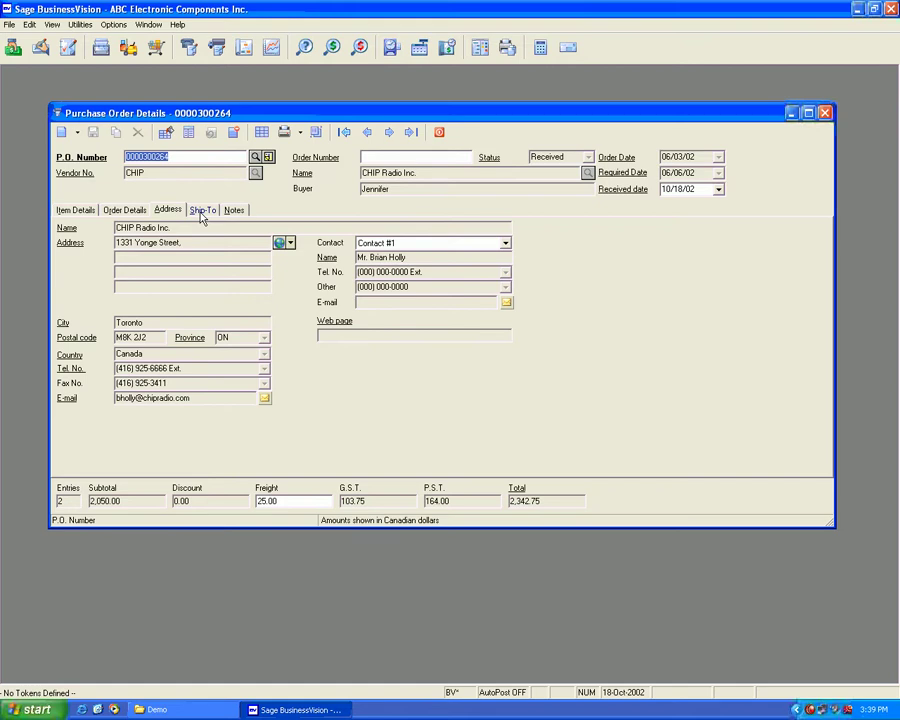
key(Escape)
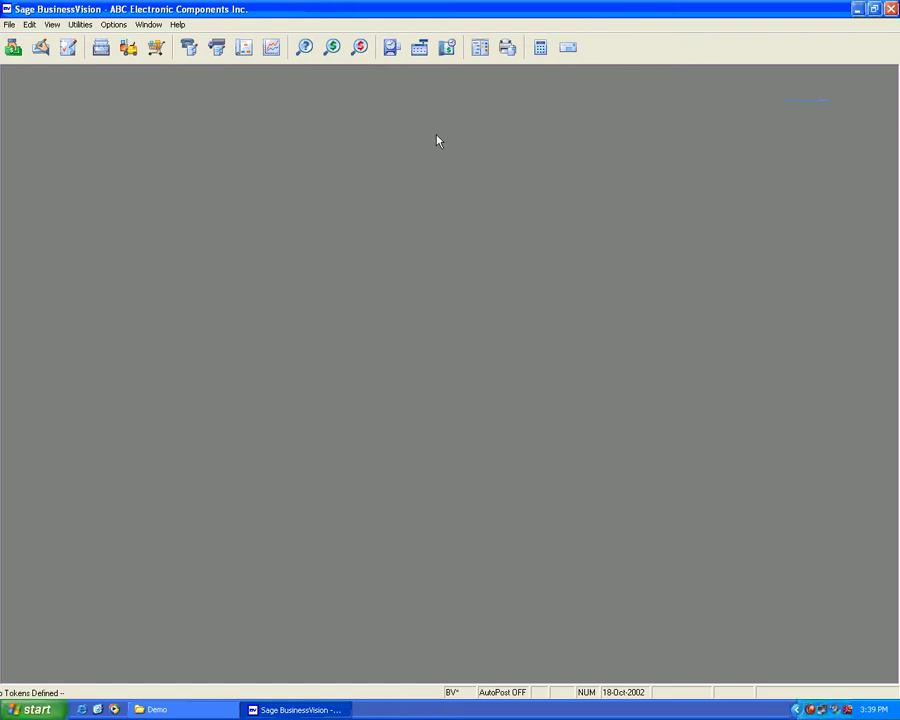
Step: Exit BusinessVision, then launch and log on to the Sales Tax Change Utility
key(Escape)
click(437, 392)
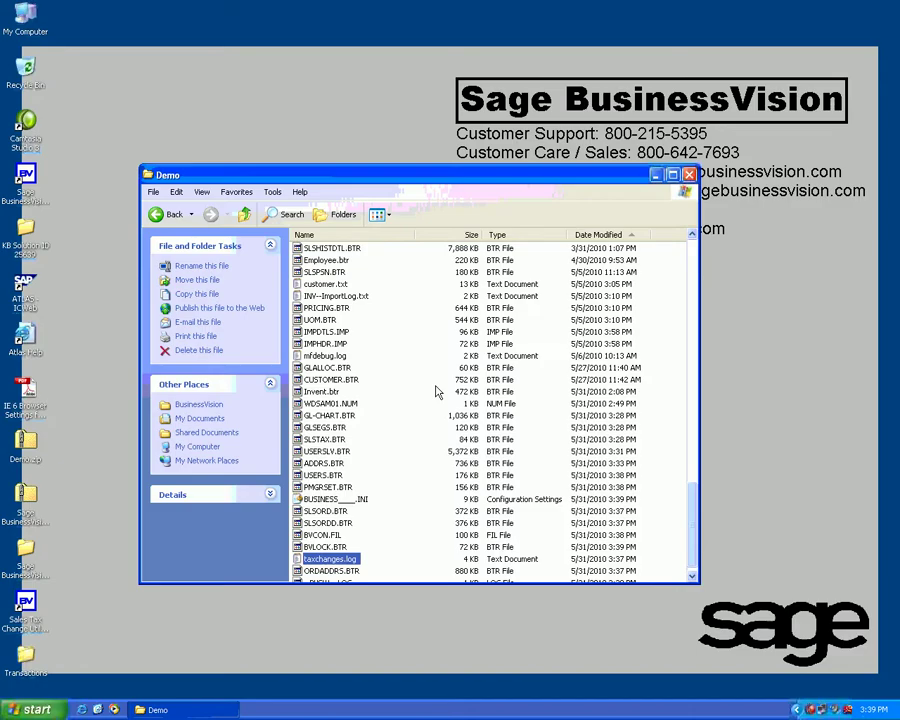
click(26, 625)
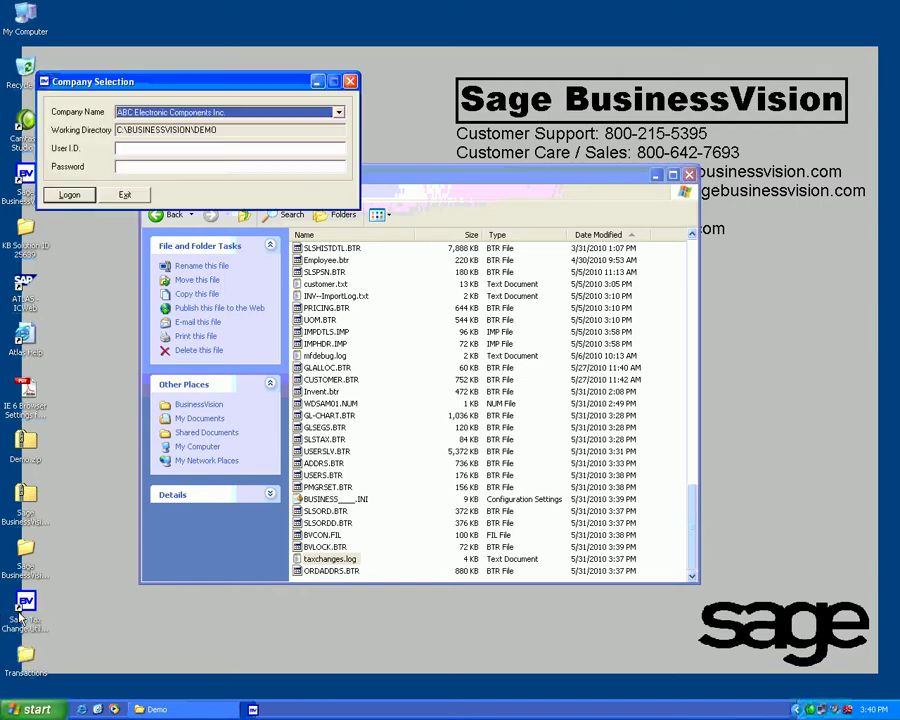
text(BUSINE)
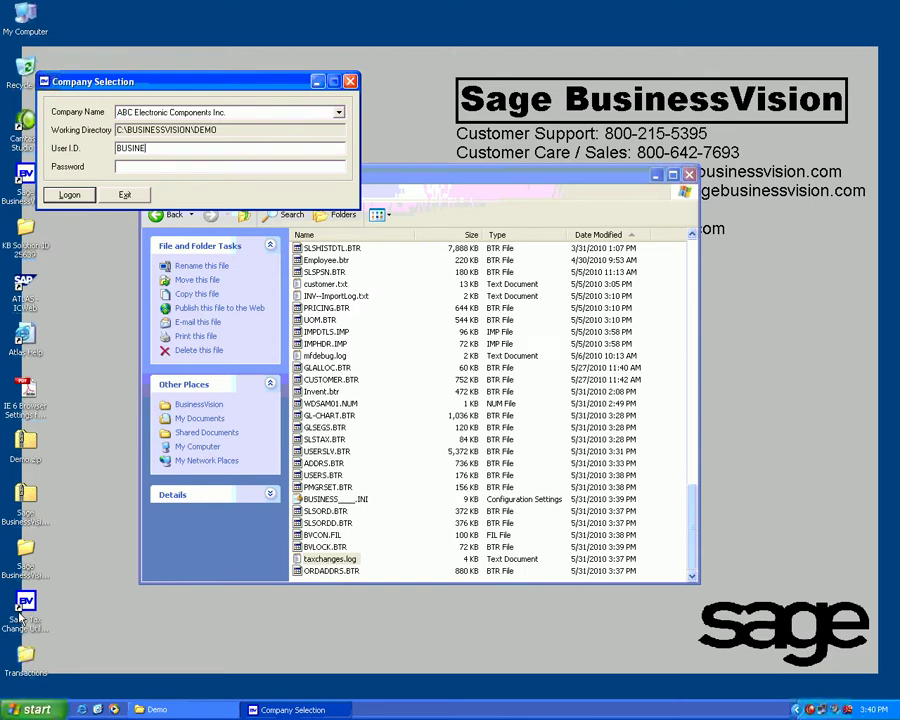
text(SS)
key(Tab)
text(******)
key(Return)
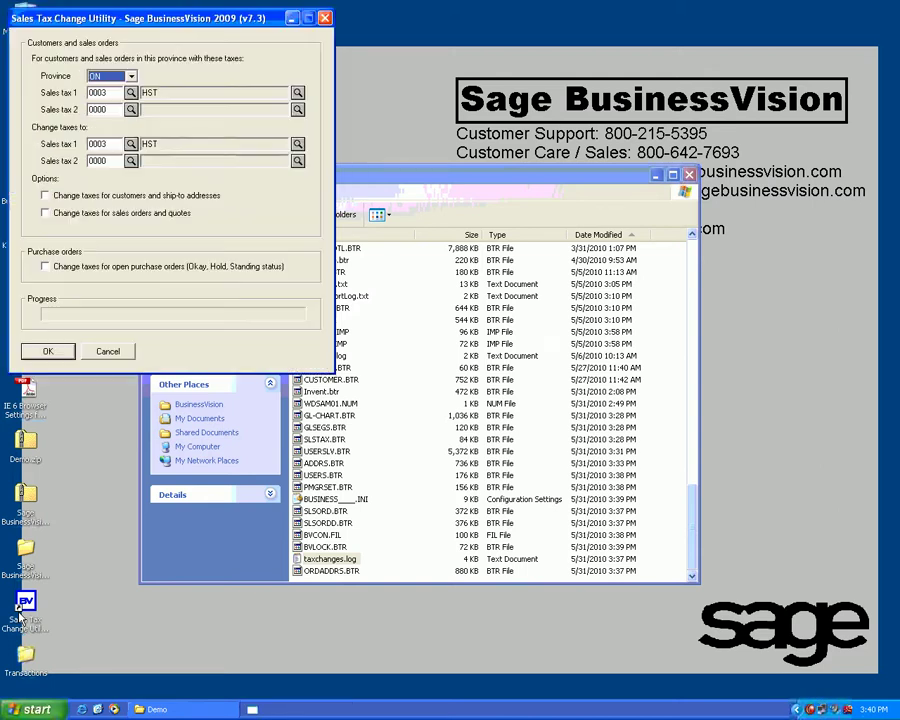
Step: Change current taxes G.S.T./P.S.T. to 0003 HST for open purchase orders
click(131, 143)
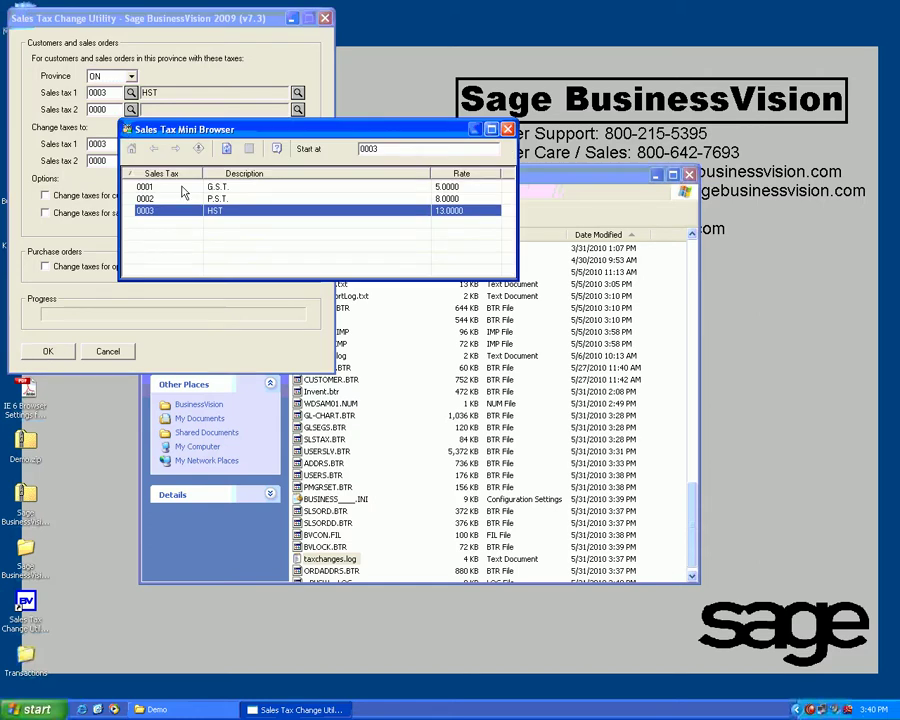
double_click(183, 187)
click(131, 157)
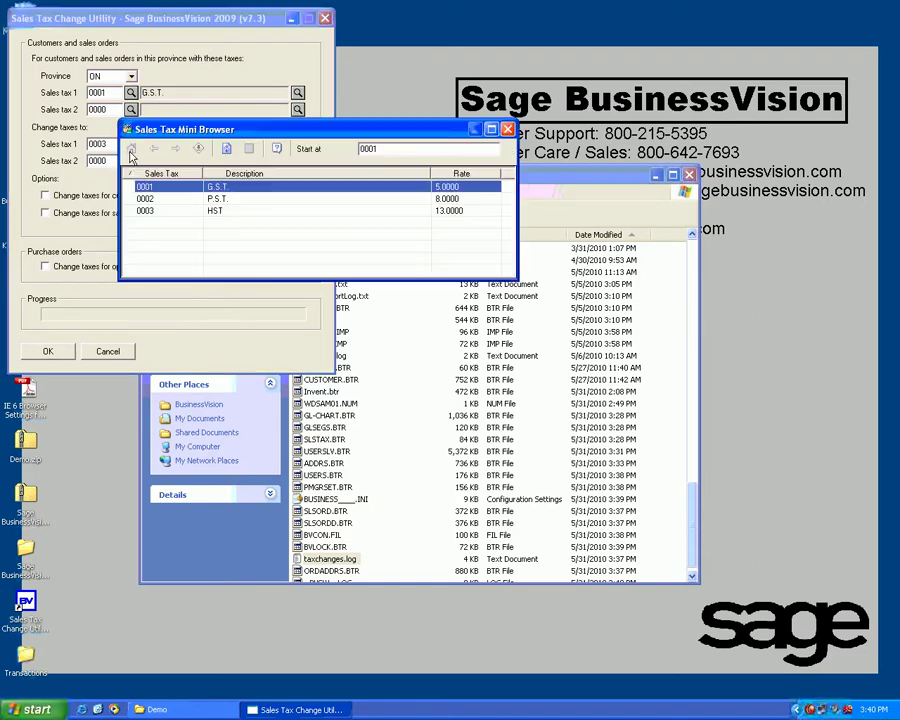
double_click(145, 199)
click(104, 144)
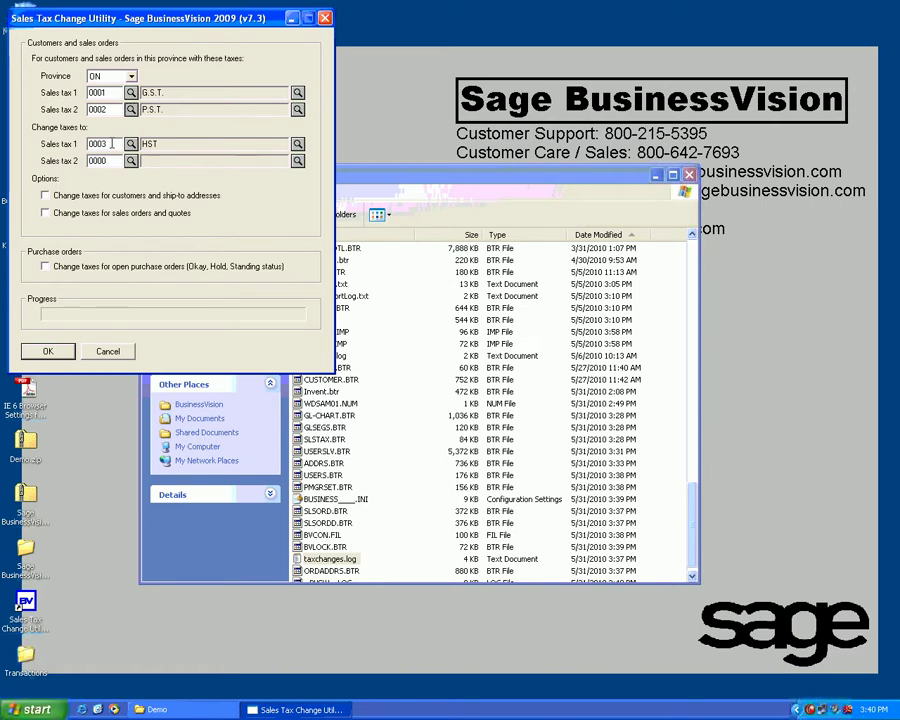
click(54, 270)
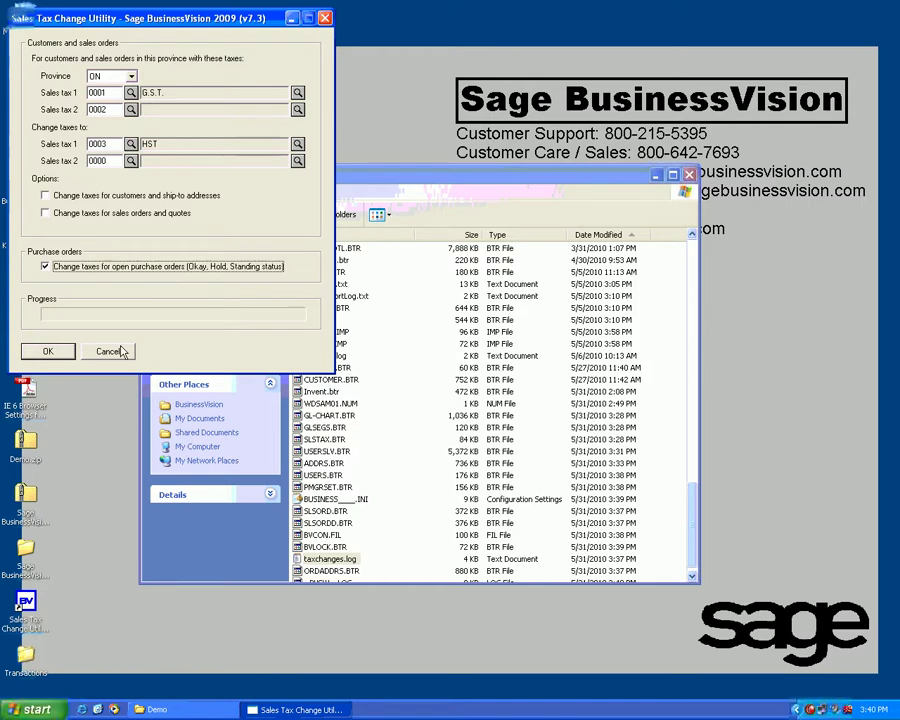
click(55, 353)
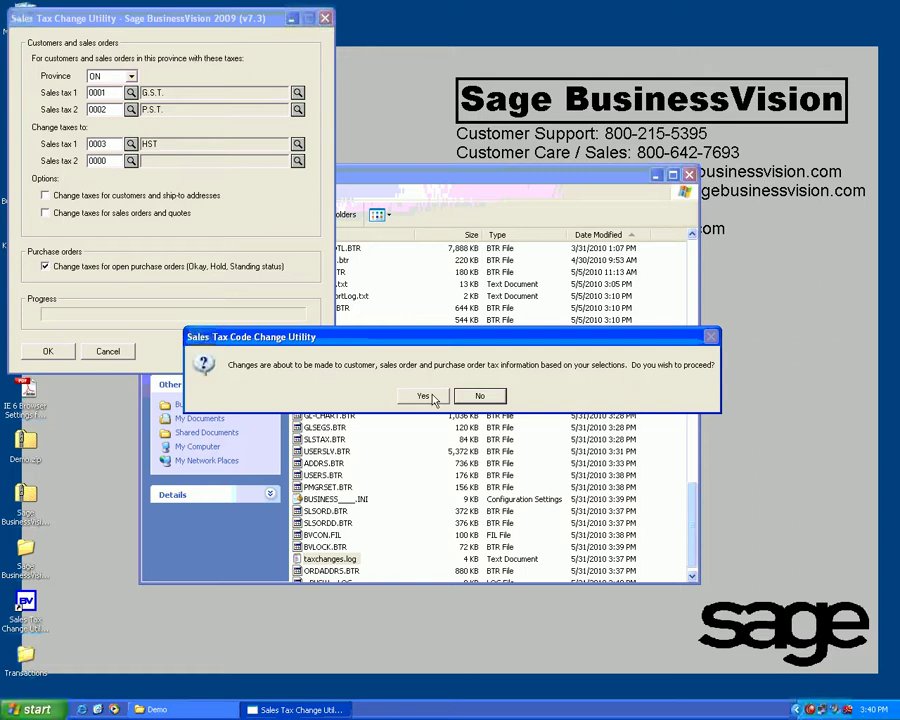
Step: Confirm the HST change for open purchase orders and dismiss the completion notice
click(424, 396)
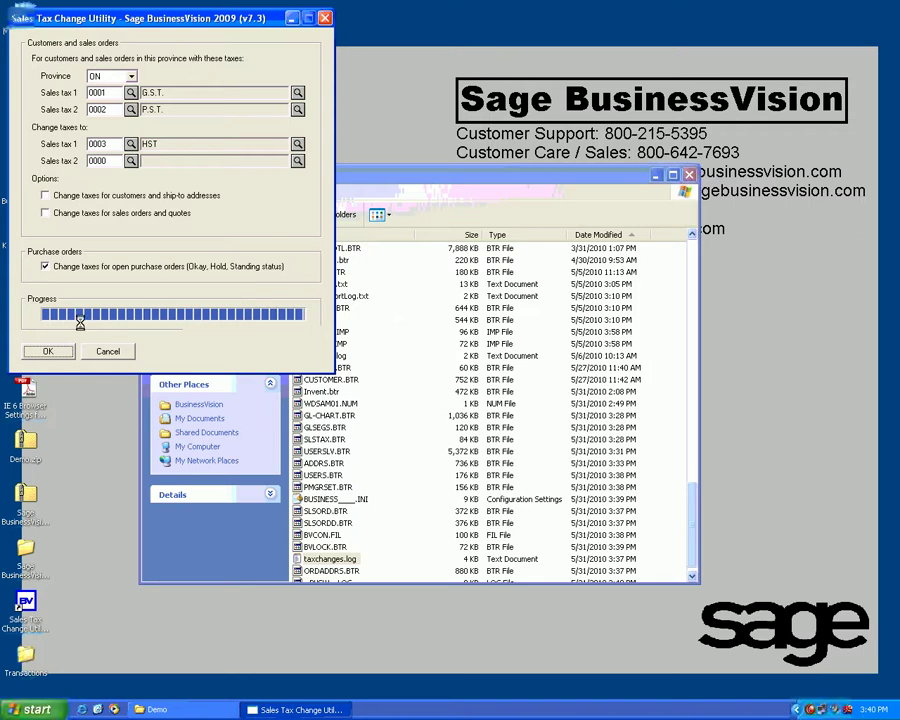
click(450, 395)
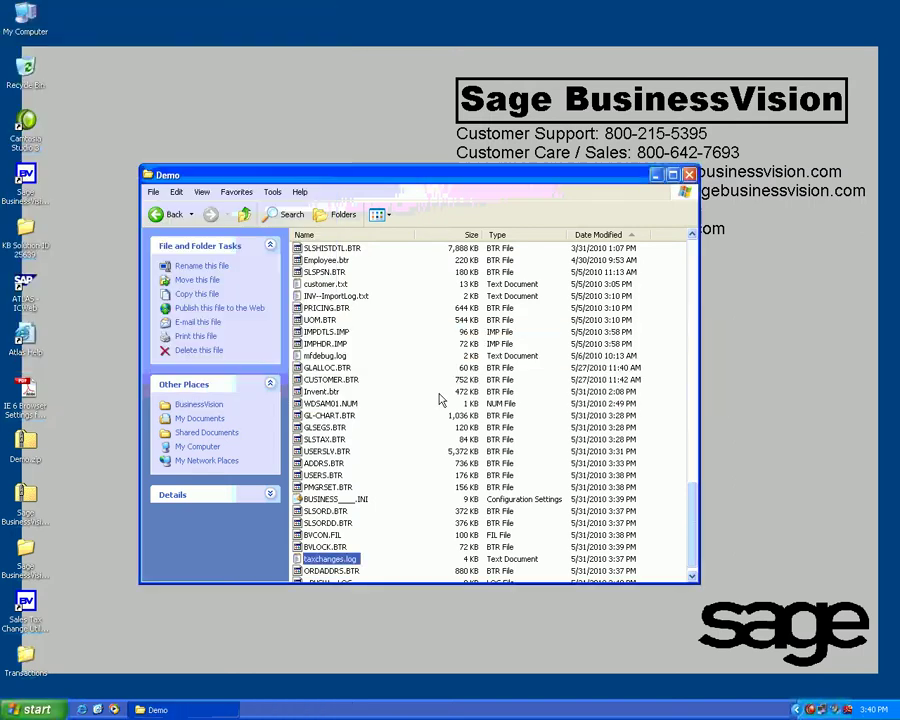
scroll(396, 532, down, 1)
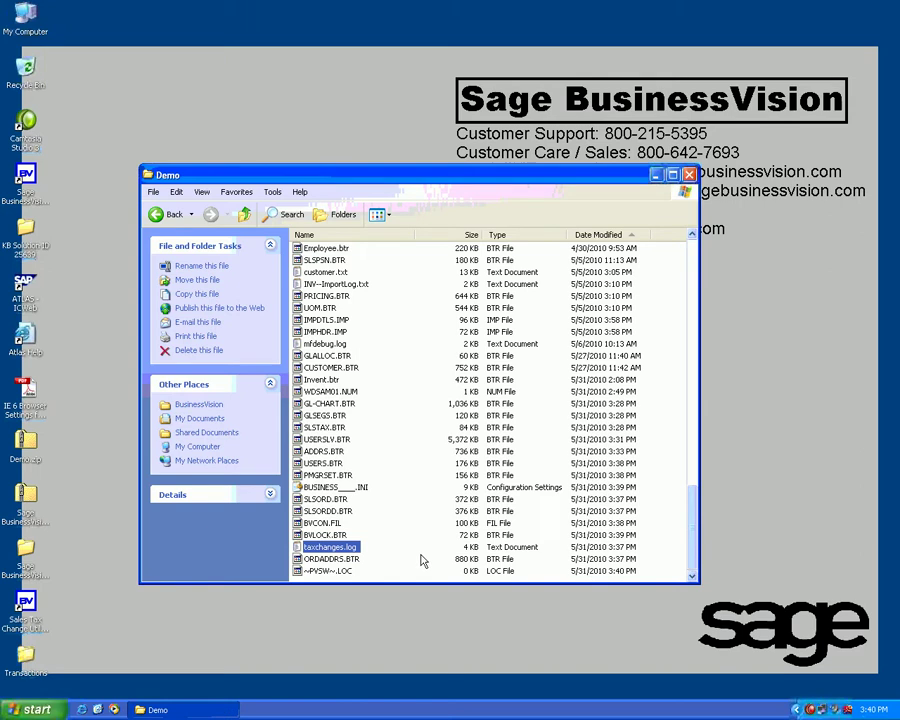
Step: Open taxchanges.log to check the nine updated purchase orders, then launch Sage BusinessVision
double_click(357, 566)
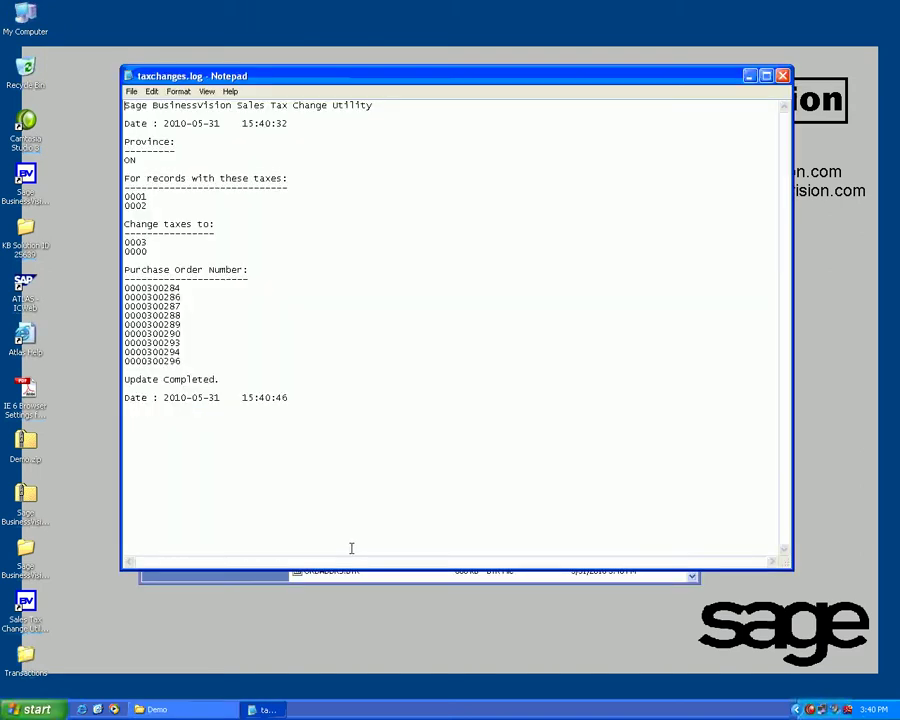
click(141, 158)
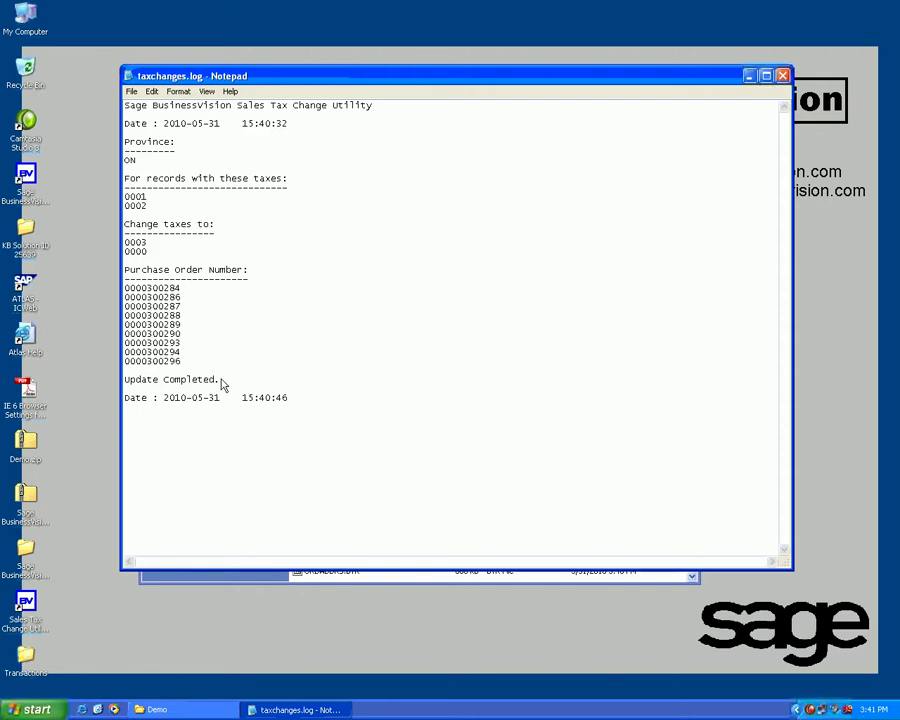
double_click(27, 186)
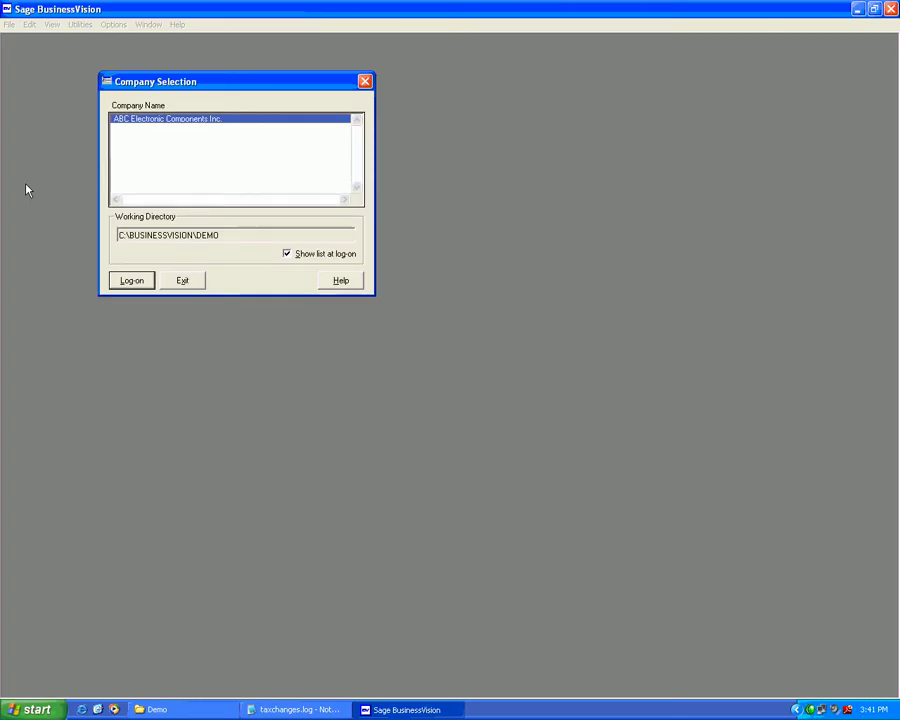
Step: Log on to ABC Electronic Components Inc. and accept today's date
key(Return)
text(BUSINE)
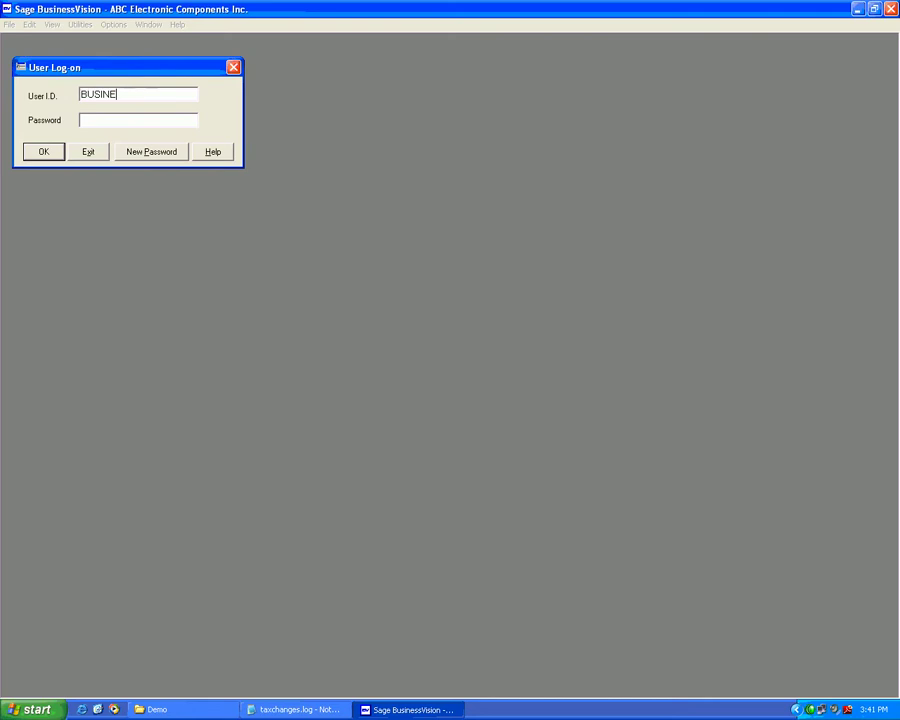
text(SS)
key(Tab)
text(VISION)
key(Return)
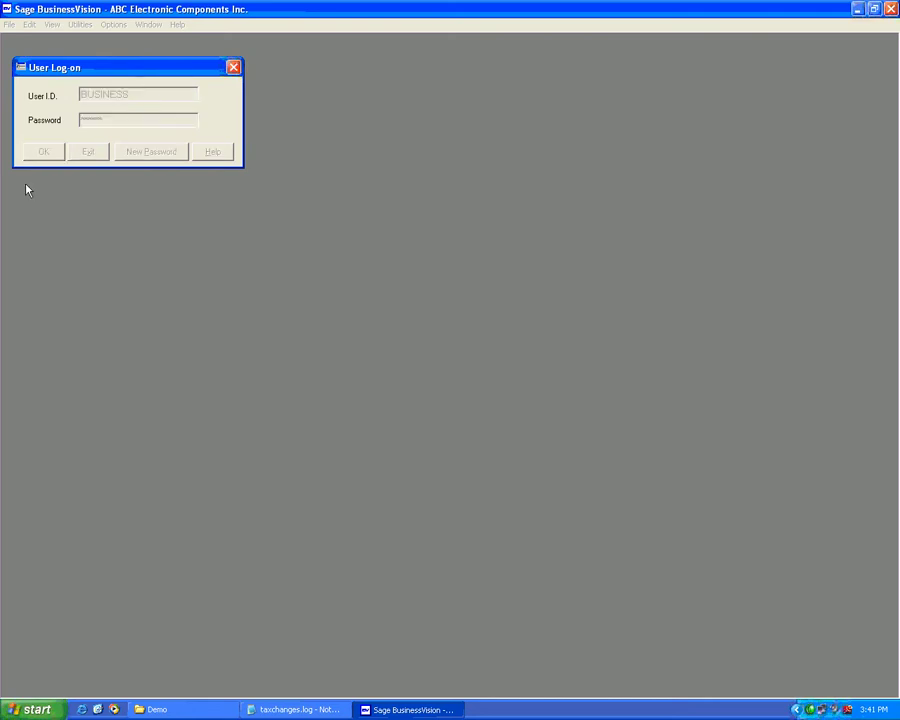
key(Return)
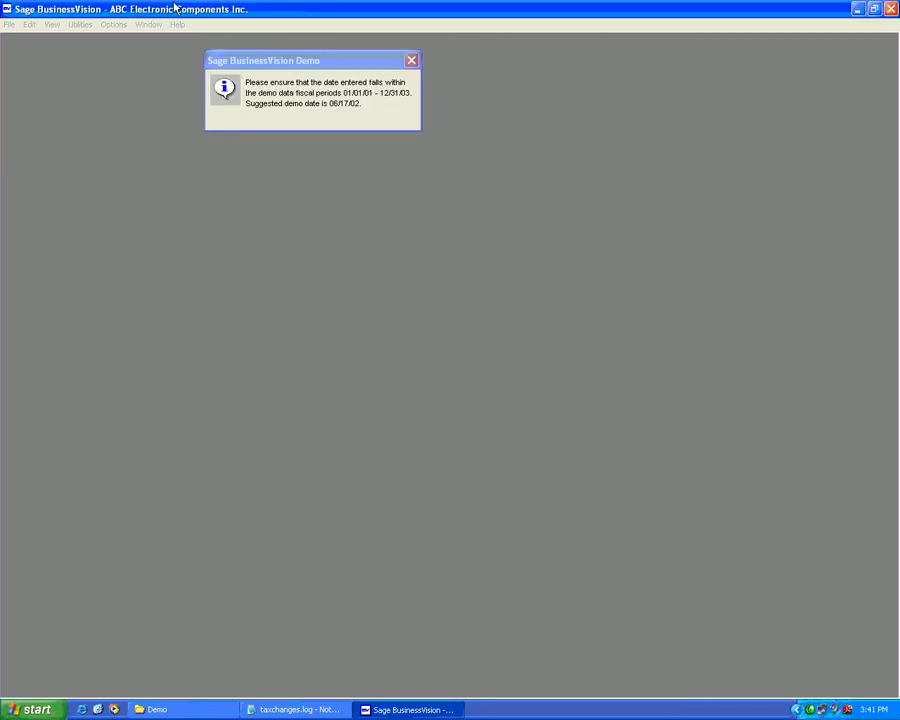
key(Return)
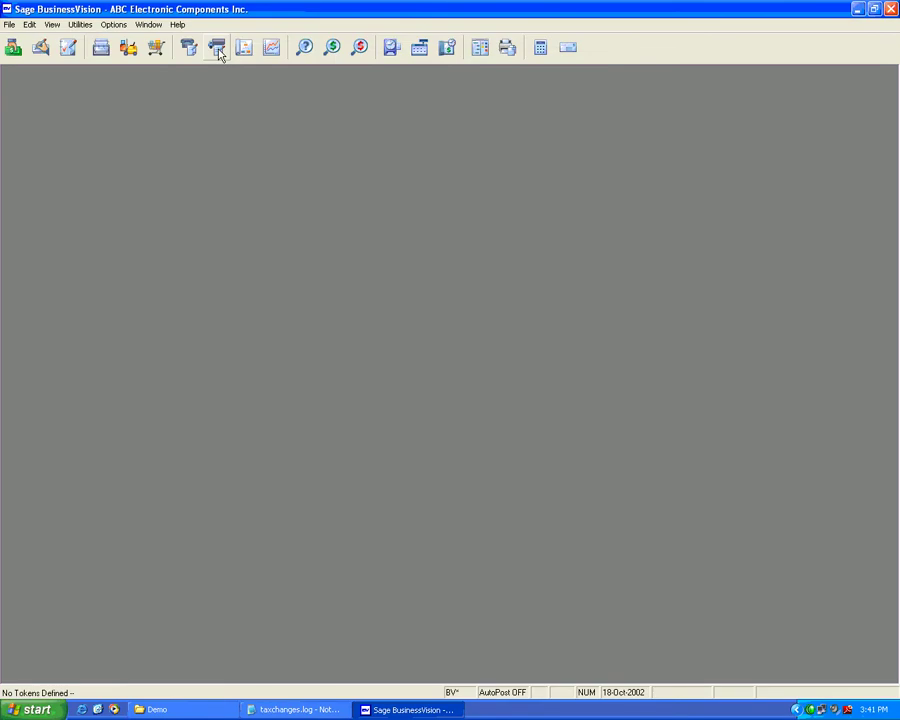
click(216, 47)
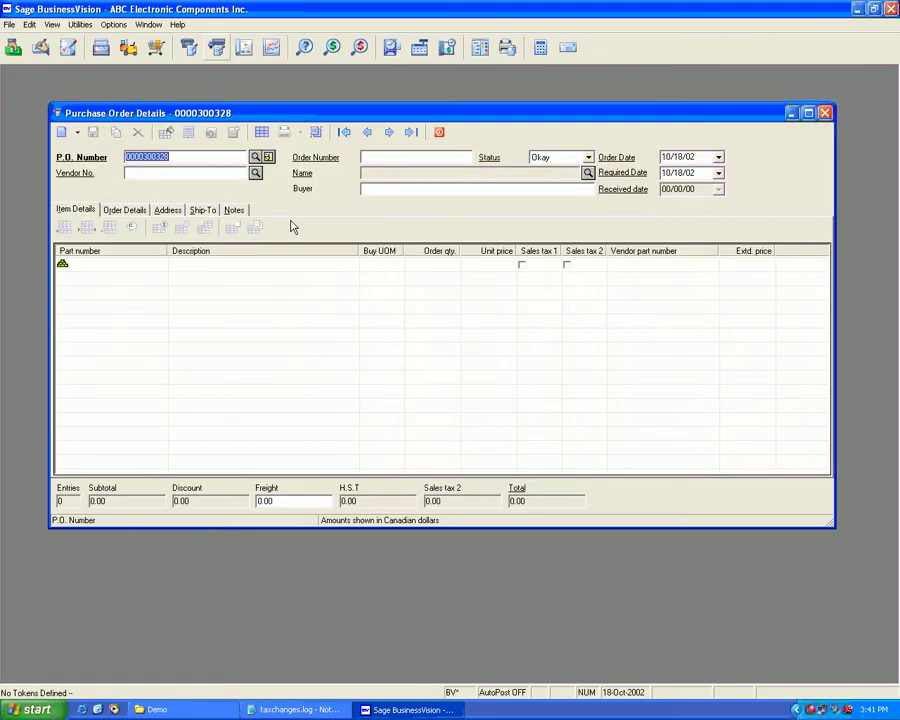
click(255, 157)
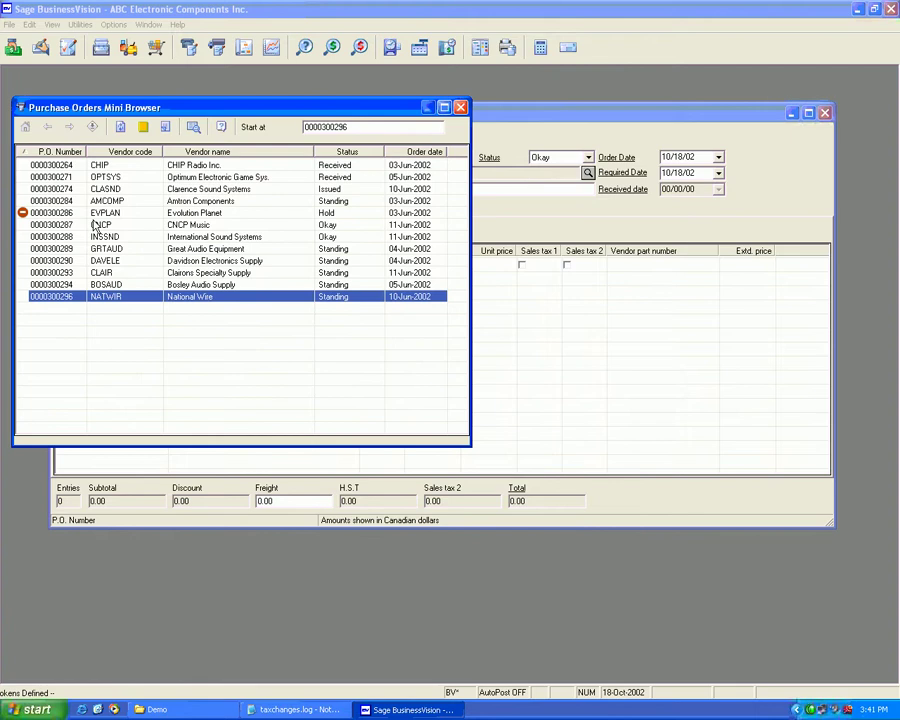
double_click(95, 225)
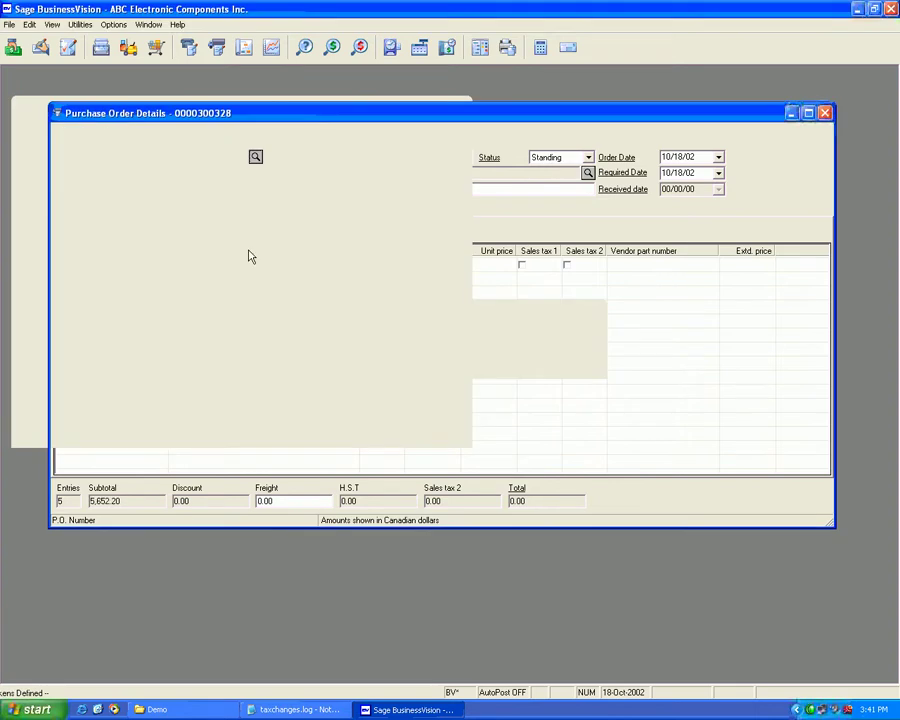
click(203, 211)
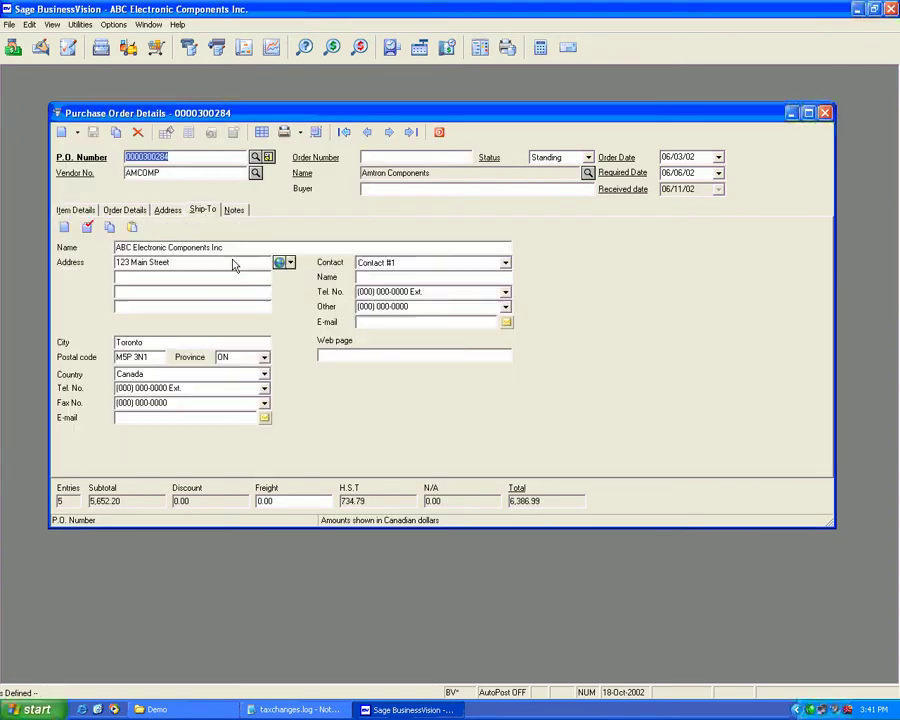
click(369, 138)
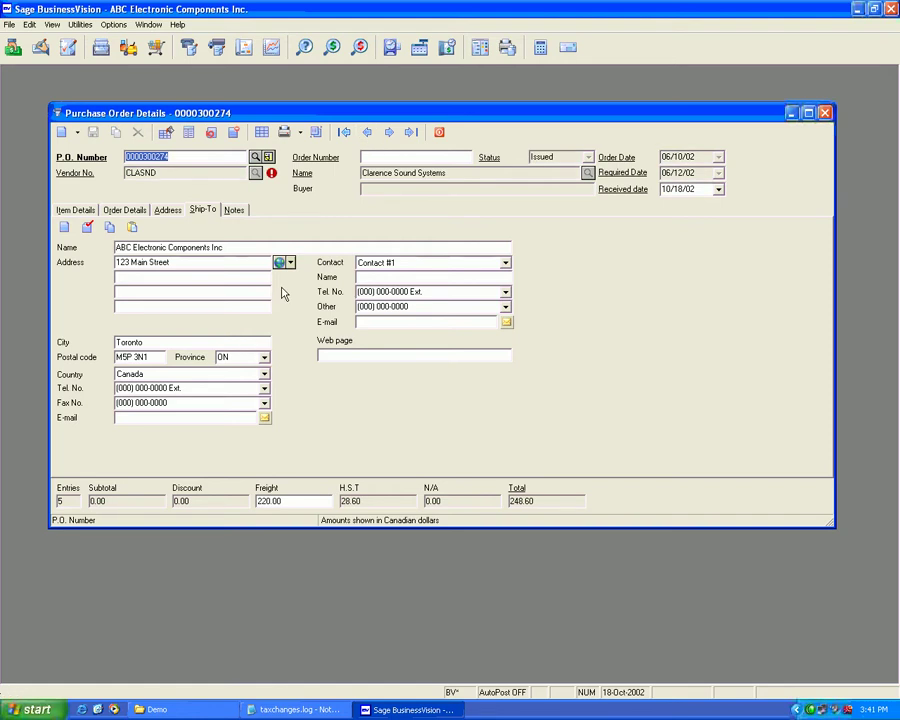
click(254, 156)
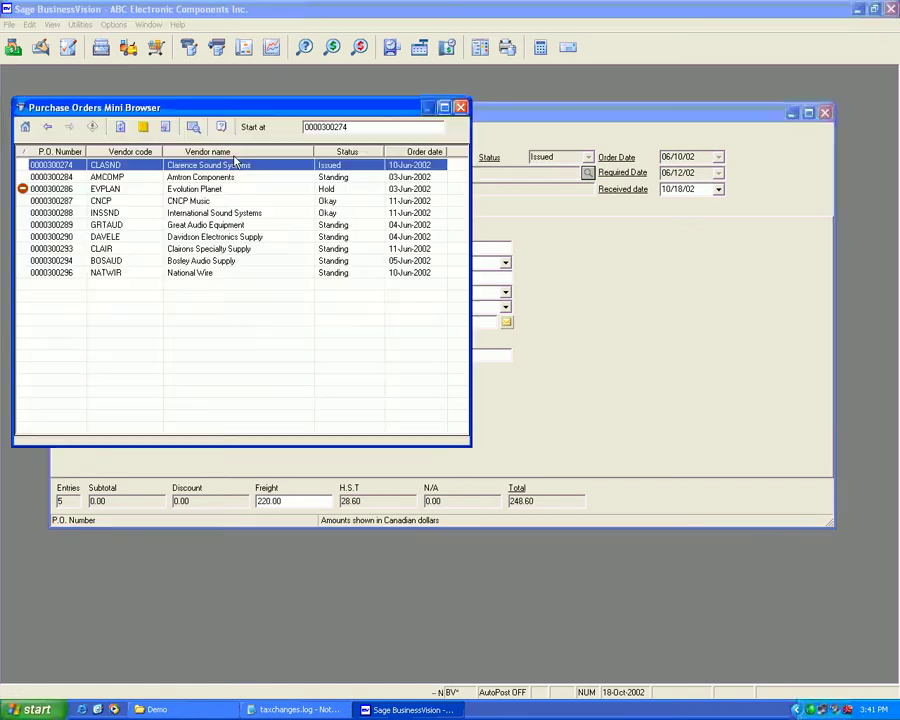
scroll(70, 176, up, 2)
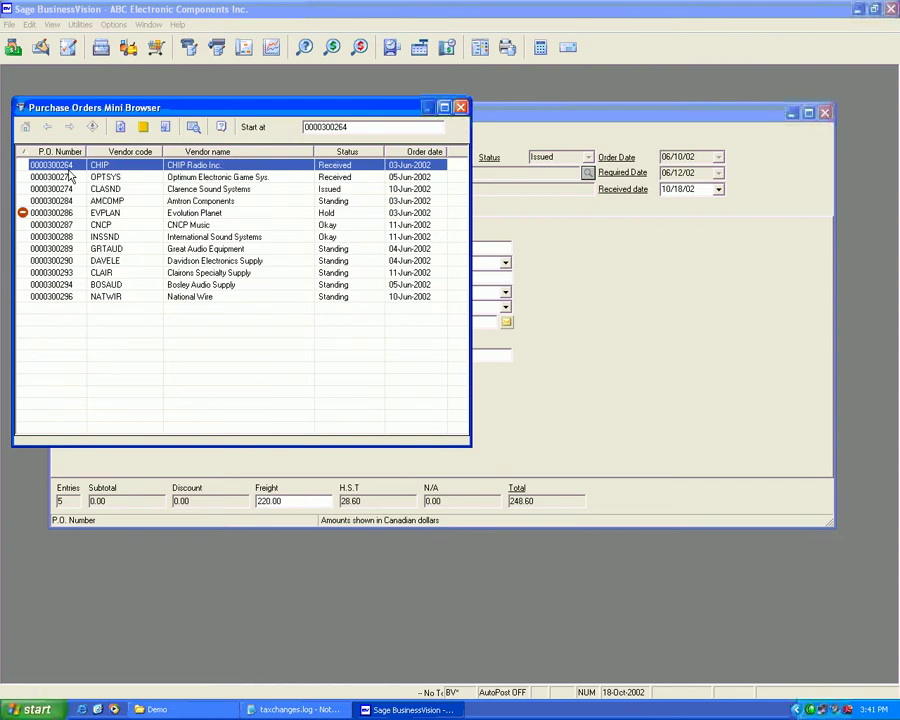
double_click(69, 176)
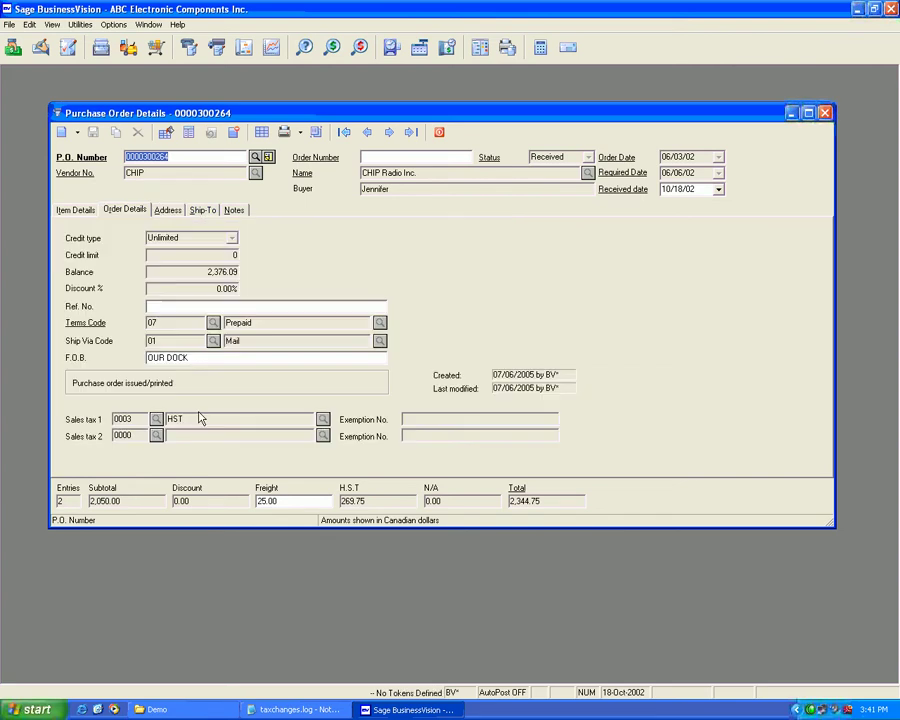
click(283, 707)
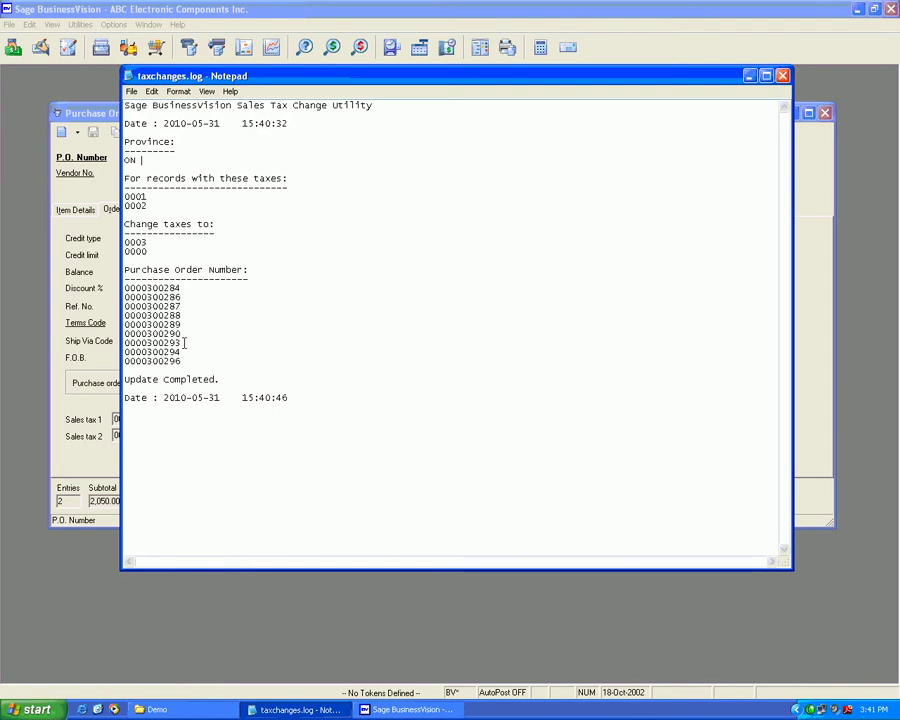
click(112, 244)
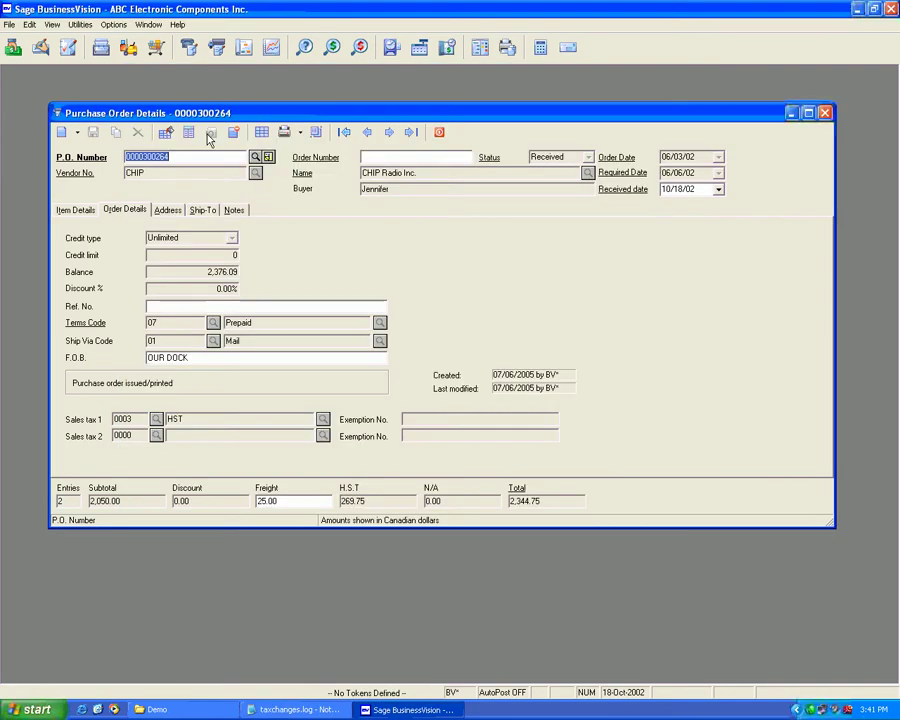
click(80, 211)
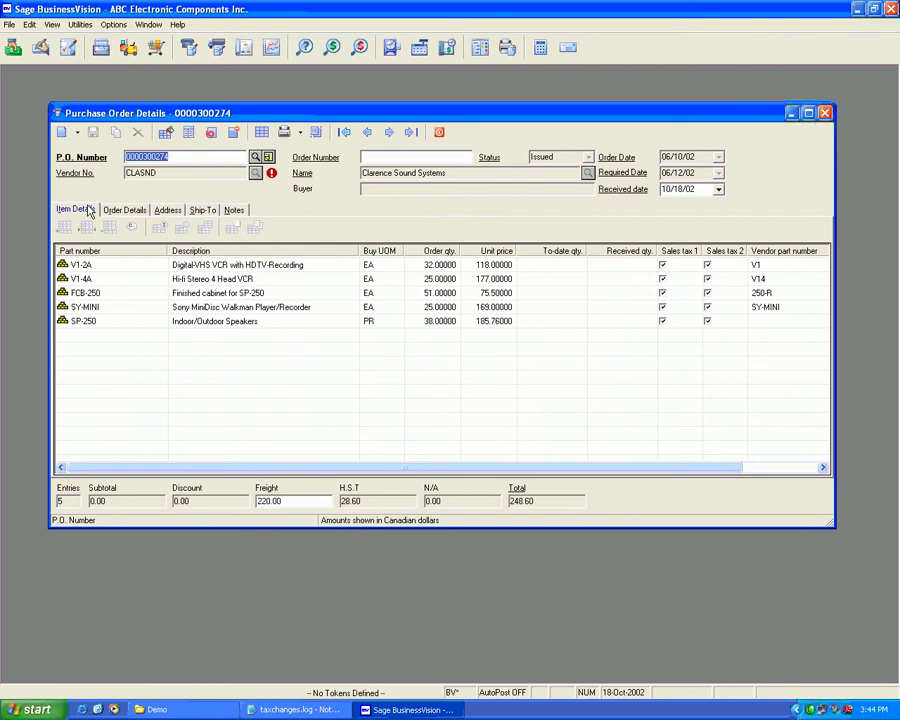